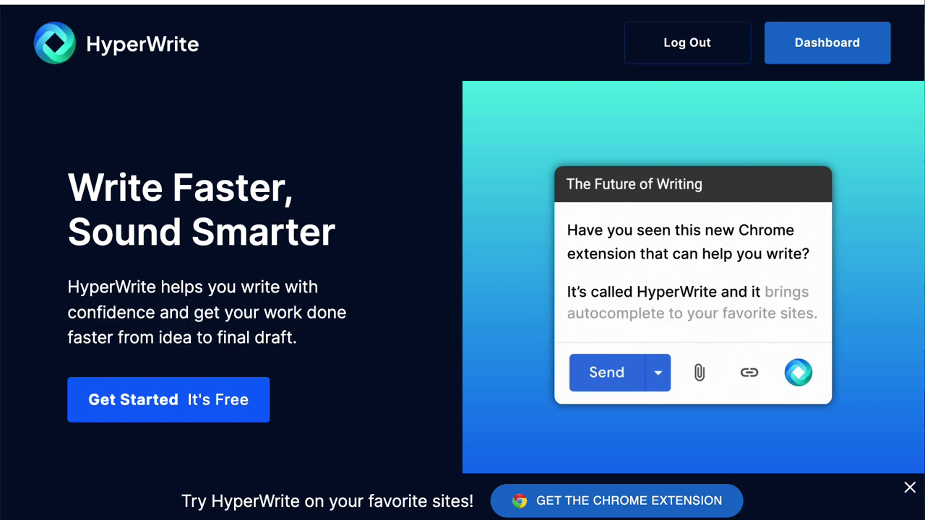
Open the HyperWrite dashboard and create a new blank document from the documents list
click(825, 49)
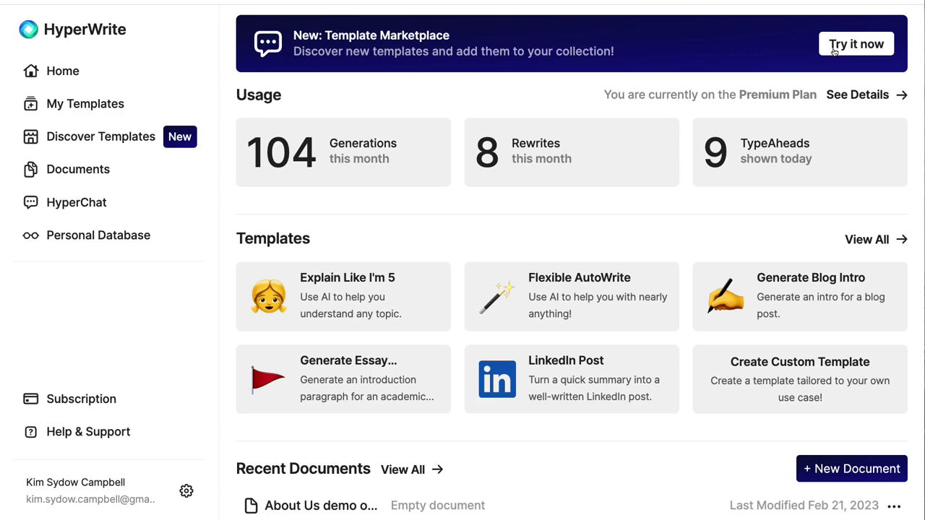
scroll(893, 211, down, 1)
scroll(893, 211, down, 3)
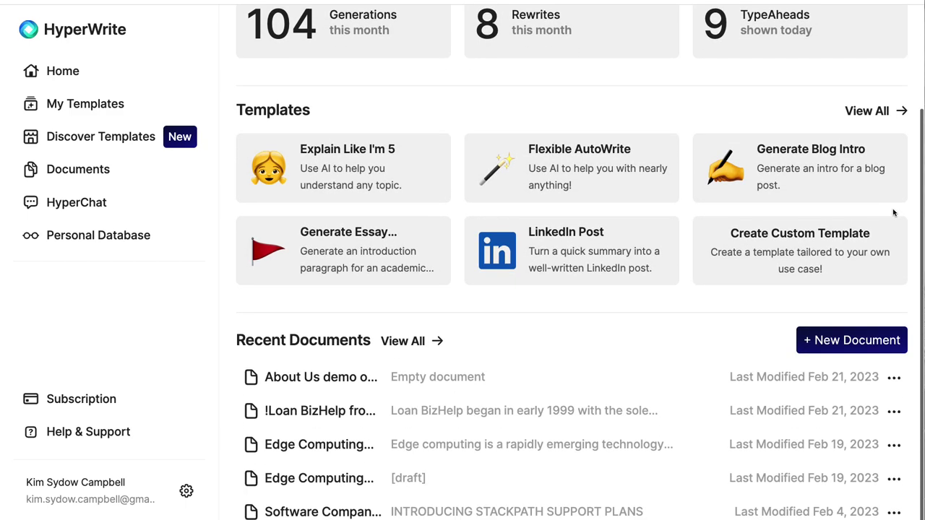
scroll(893, 208, up, 4)
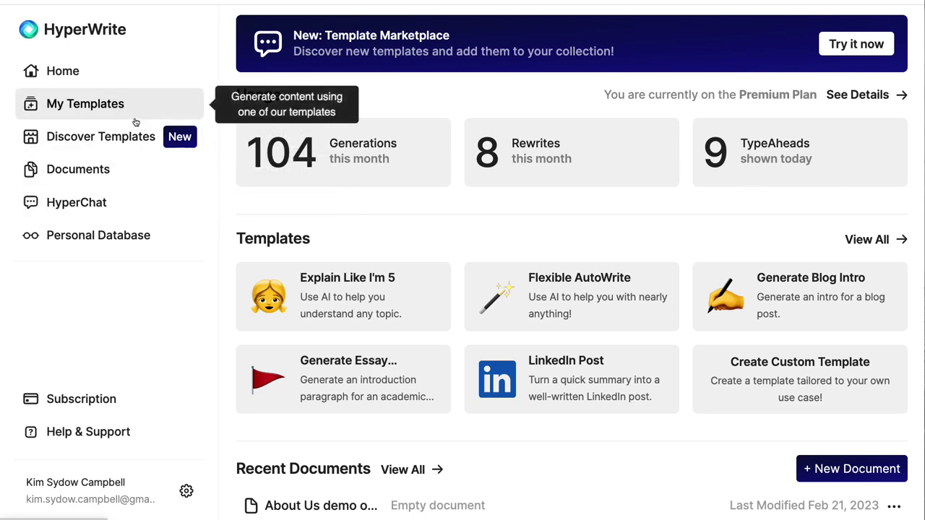
click(84, 170)
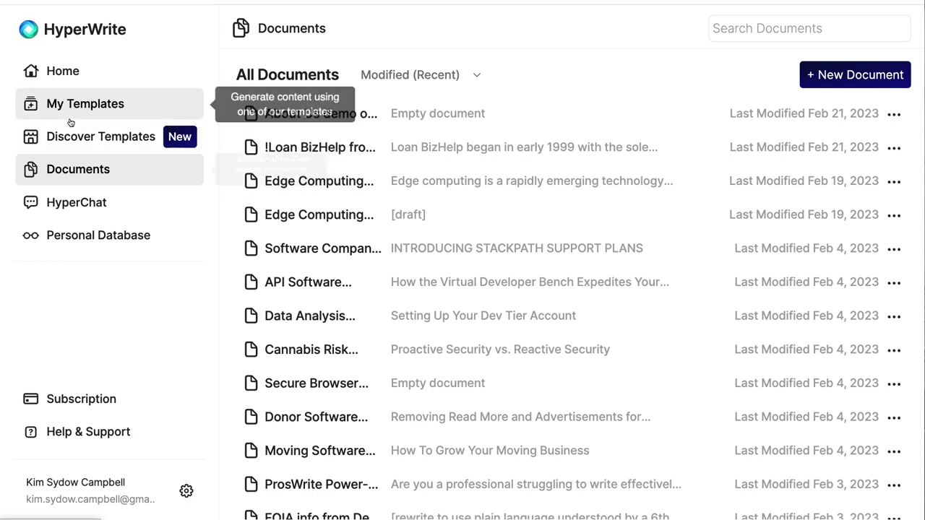
click(835, 74)
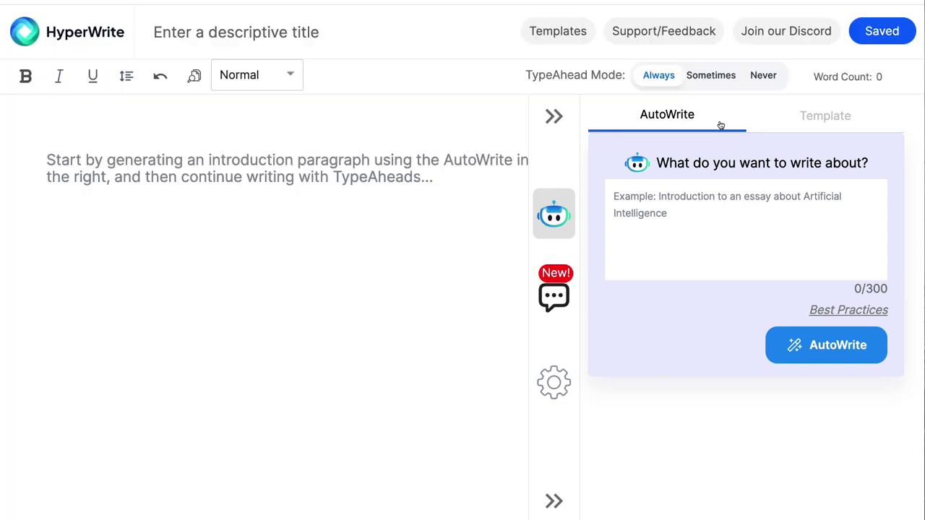
Ask HyperChat to write the beginning paragraph for an About Us page for Loan BizHelp, which sells software to small lenders
click(568, 306)
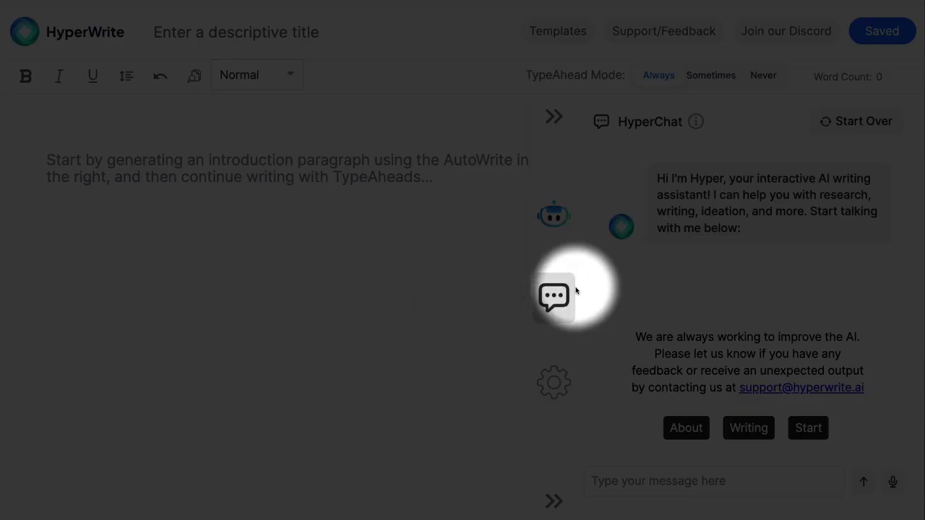
click(700, 482)
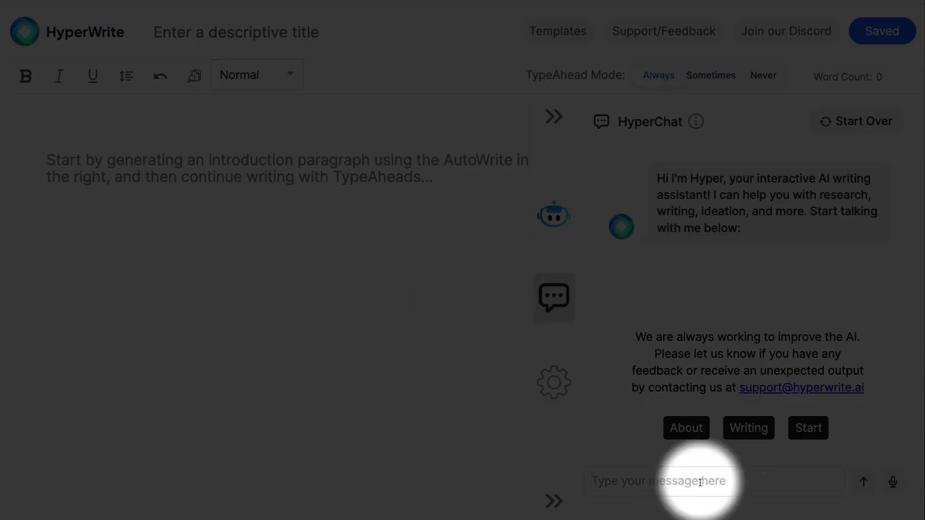
text(Can you write the beginning paragraph for an Ao)
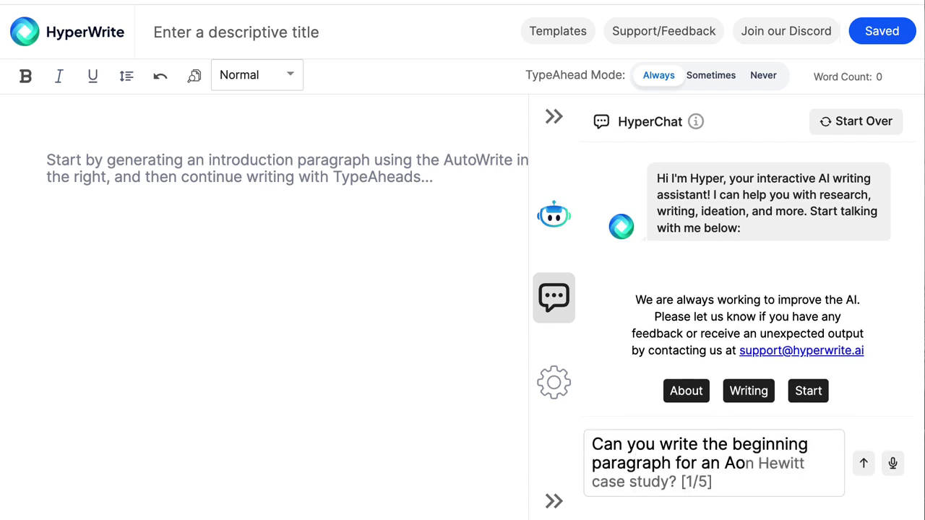
key(BackSpace)
text(bout Us )
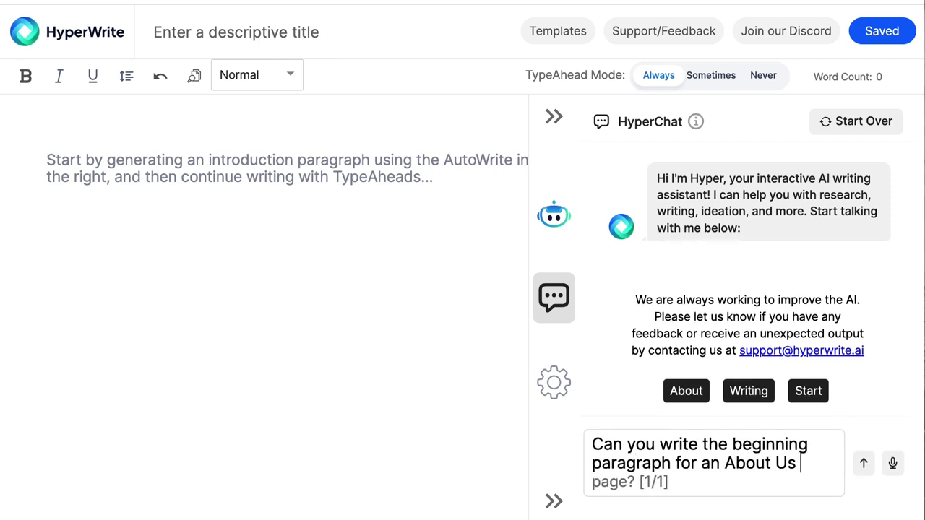
text(page for a company called Loan BizHelp, which)
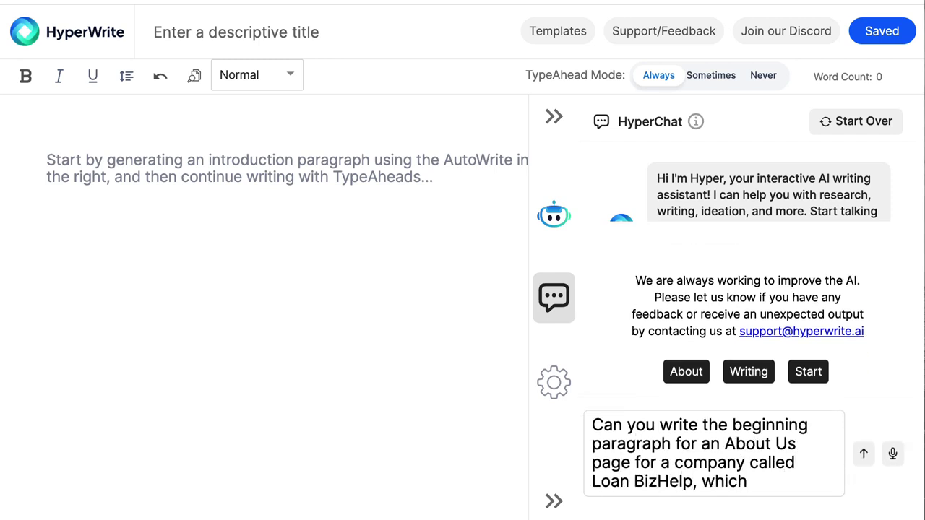
text( sells software to small lenders?)
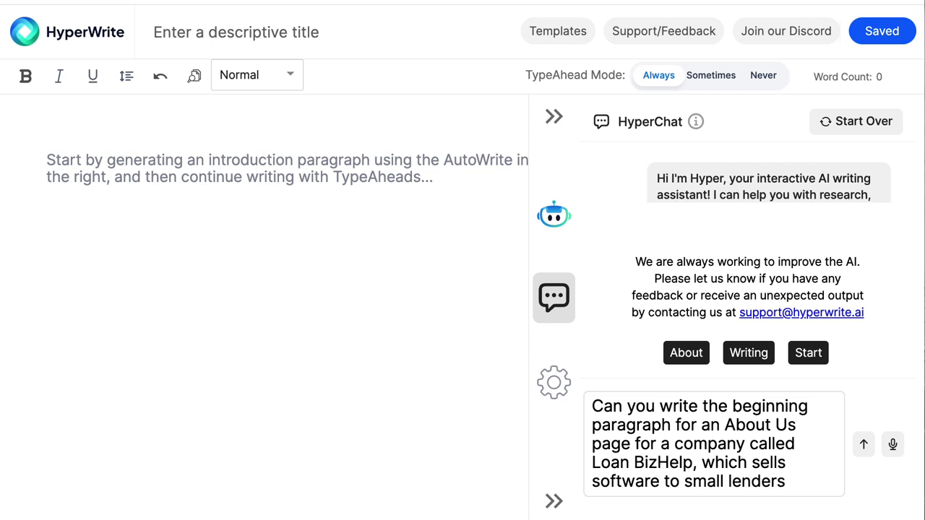
click(863, 445)
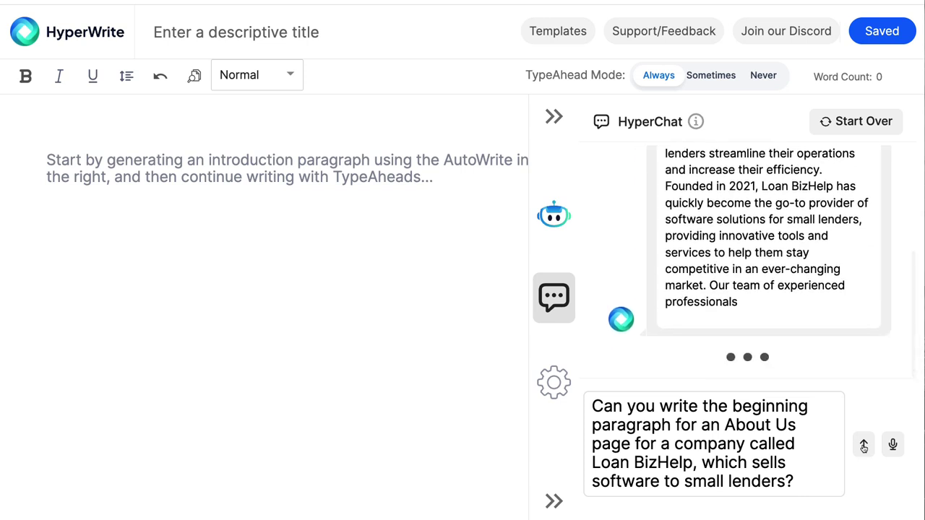
Review the generated paragraph and send HyperChat the suggested Services Provided follow-up
scroll(838, 326, up, 1)
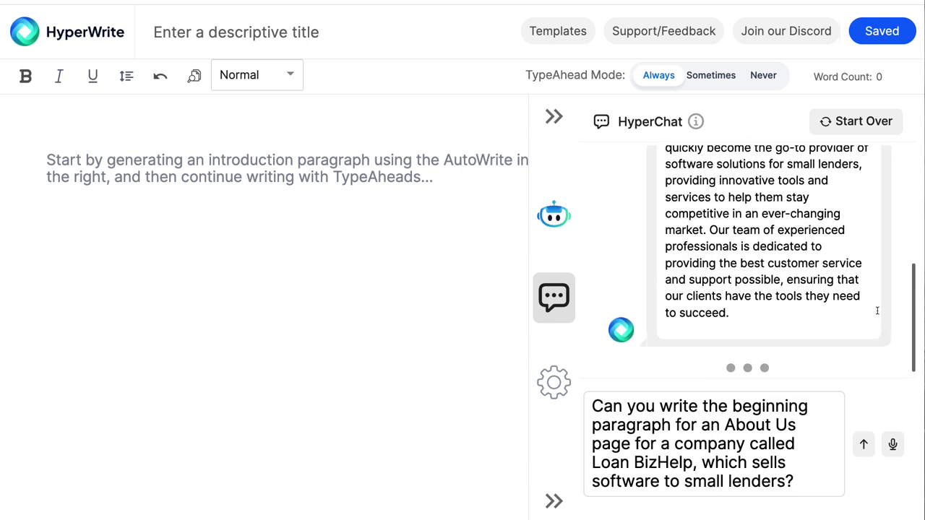
scroll(838, 326, up, 1)
scroll(838, 326, up, 1)
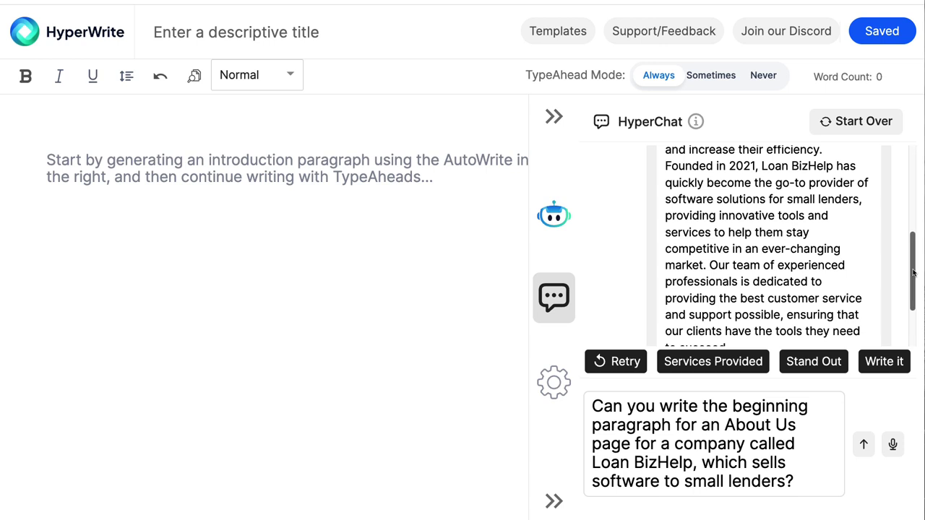
mouse_move(913, 273)
mouse_down()
mouse_move(914, 217)
mouse_move(914, 272)
mouse_up()
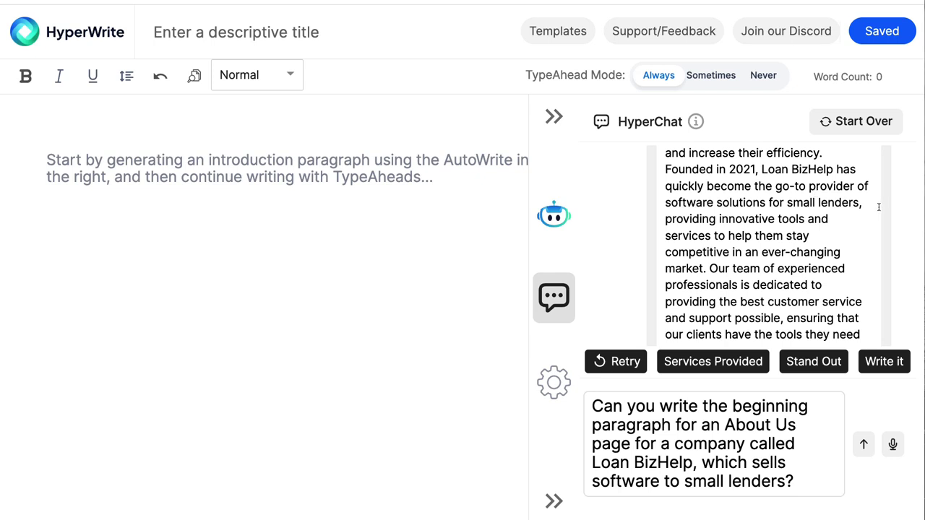
scroll(875, 207, down, 2)
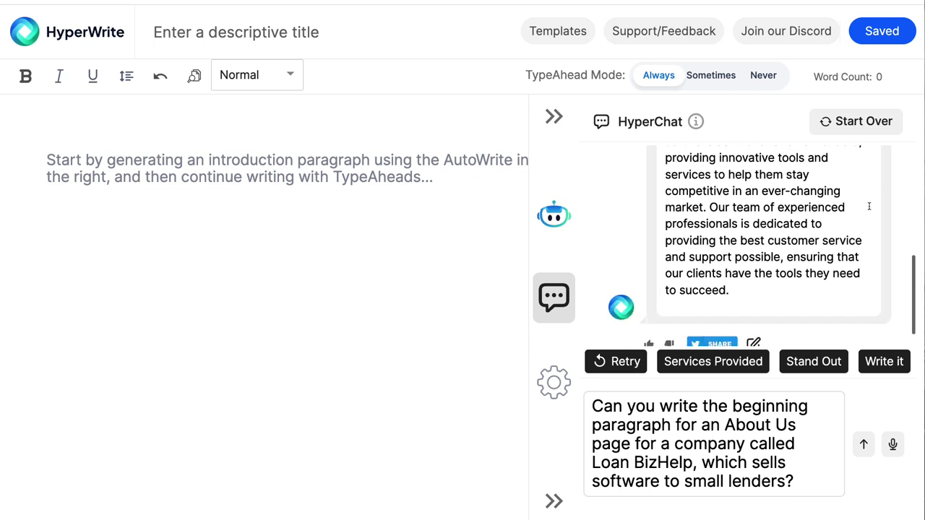
scroll(869, 207, down, 1)
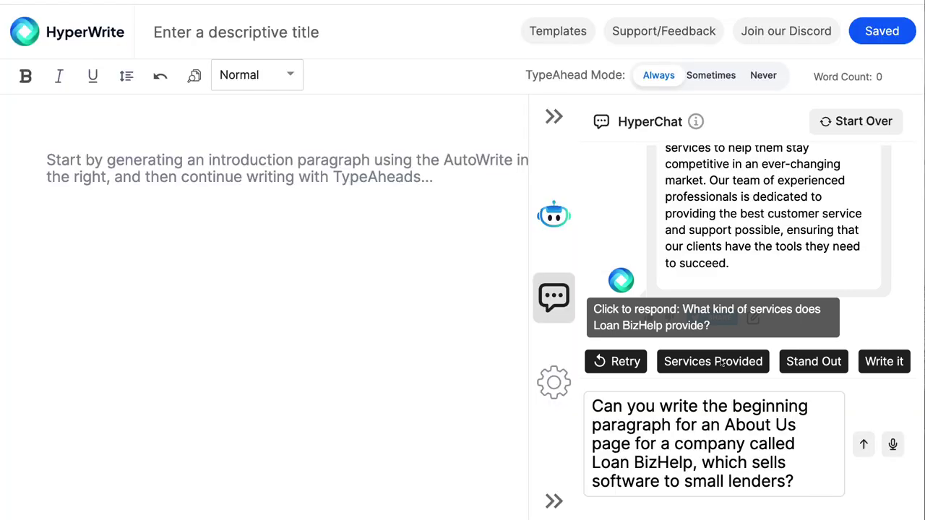
click(720, 363)
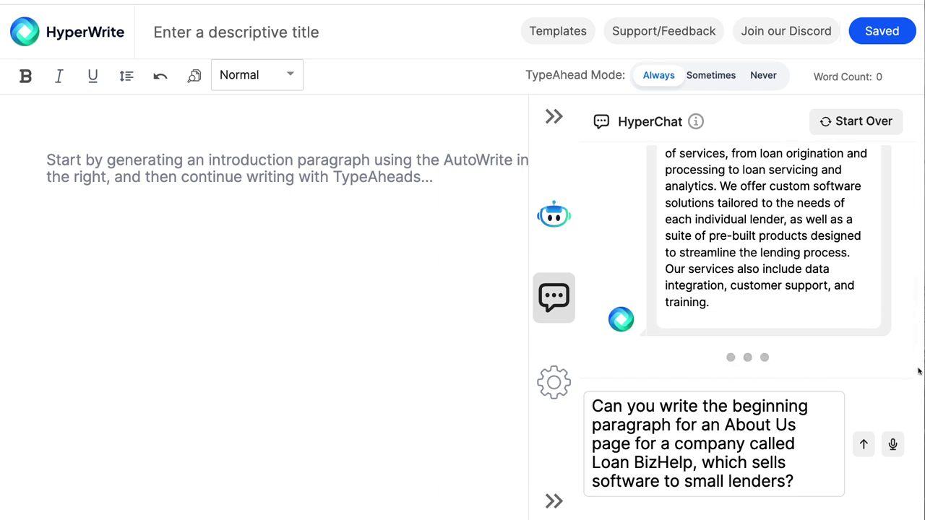
Review the services answer and replace the prompt with "Make the tone more friendly.", sending it to HyperChat
scroll(842, 266, up, 1)
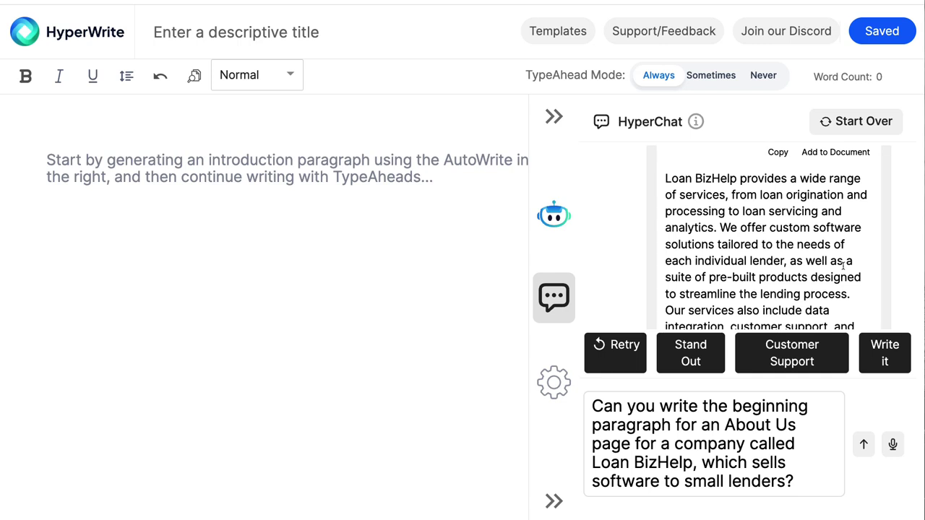
scroll(842, 266, down, 1)
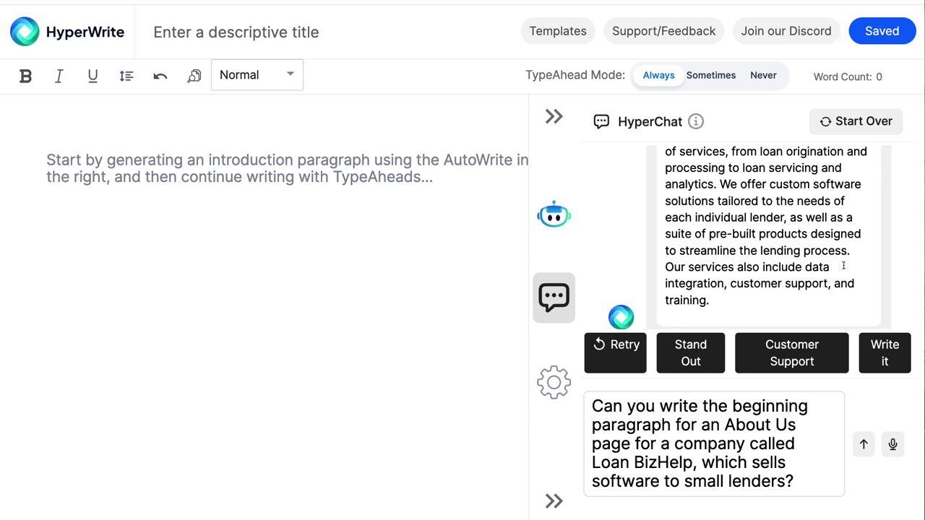
scroll(843, 267, down, 1)
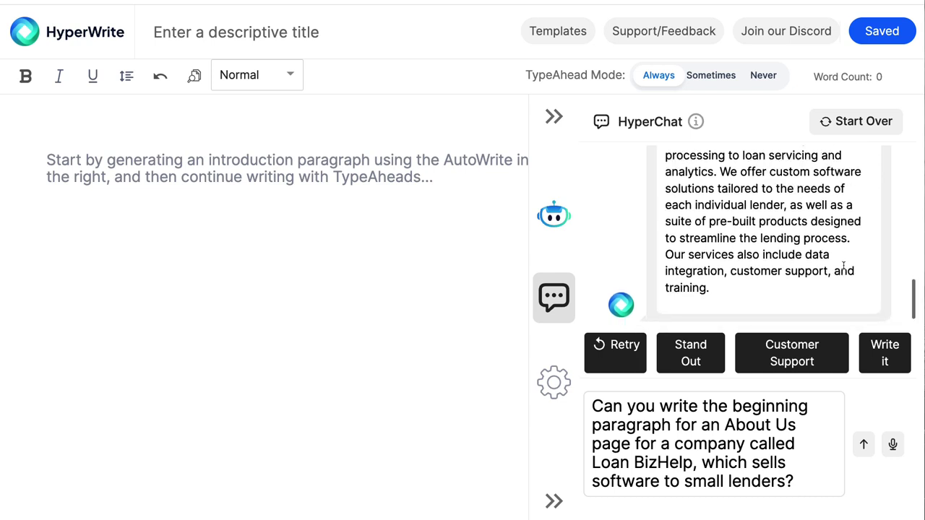
scroll(843, 266, down, 1)
scroll(843, 265, down, 2)
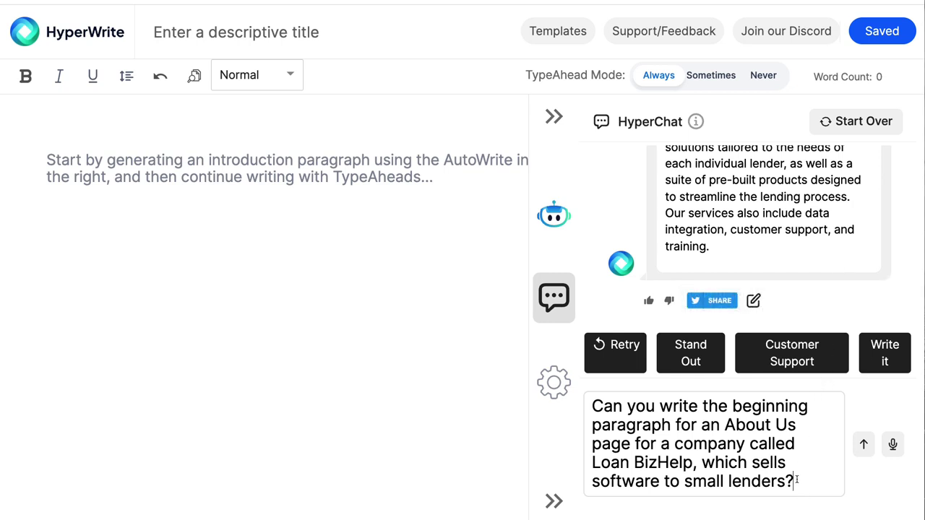
drag(796, 480, 536, 385)
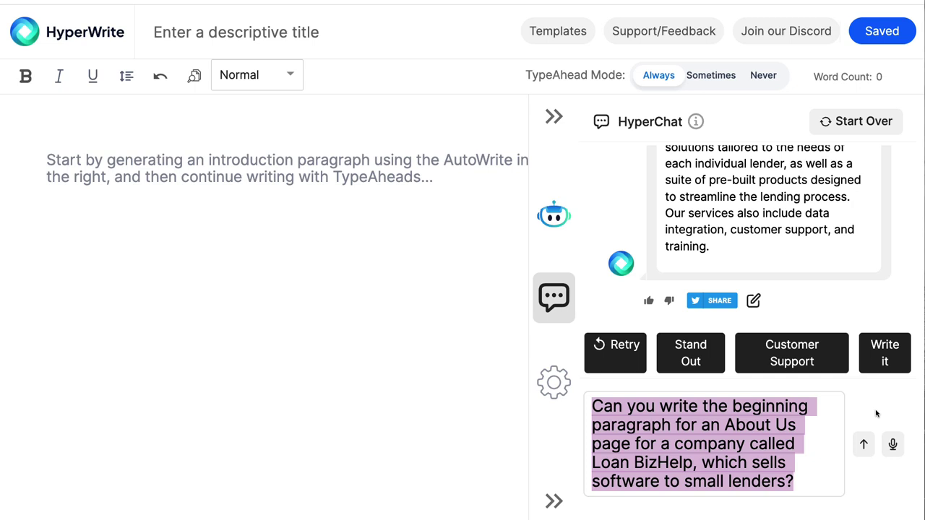
text(<ake)
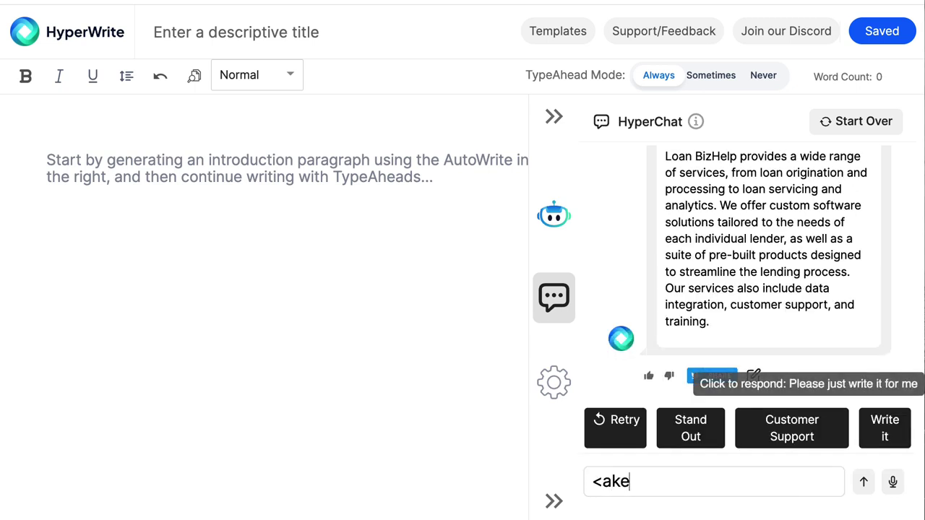
key(BackSpace)
key(BackSpace)
key(BackSpace)
key(BackSpace)
key(BackSpace)
text(Make the tone more friendly.)
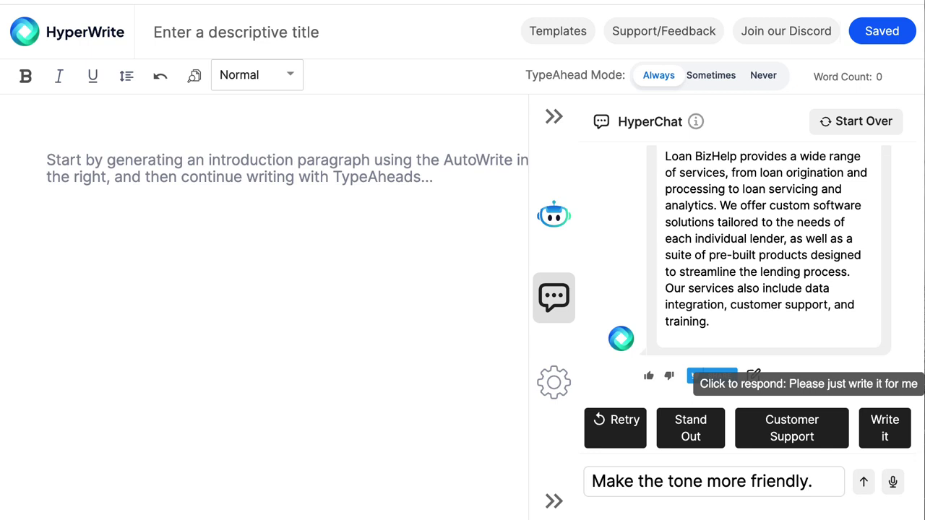
key(Return)
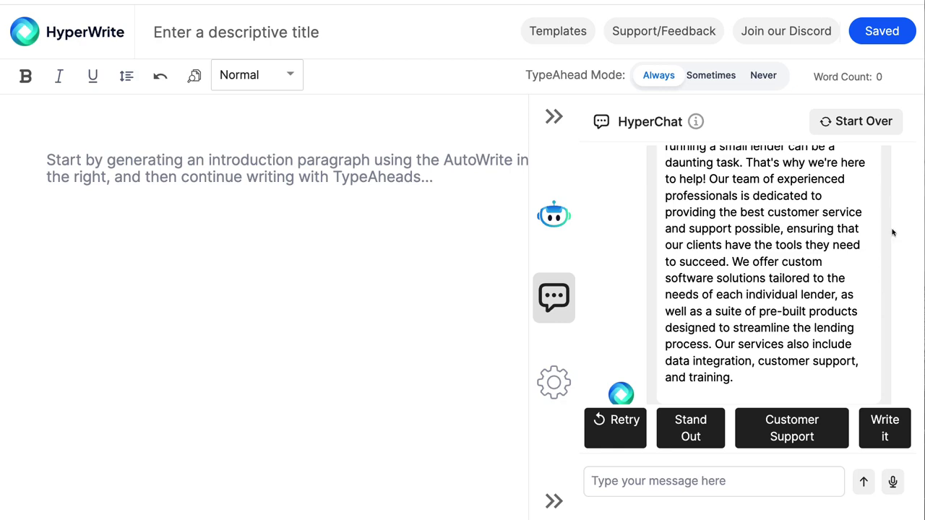
Review the friendlier Loan BizHelp reply and add it to the document
scroll(900, 326, up, 5)
scroll(898, 323, down, 3)
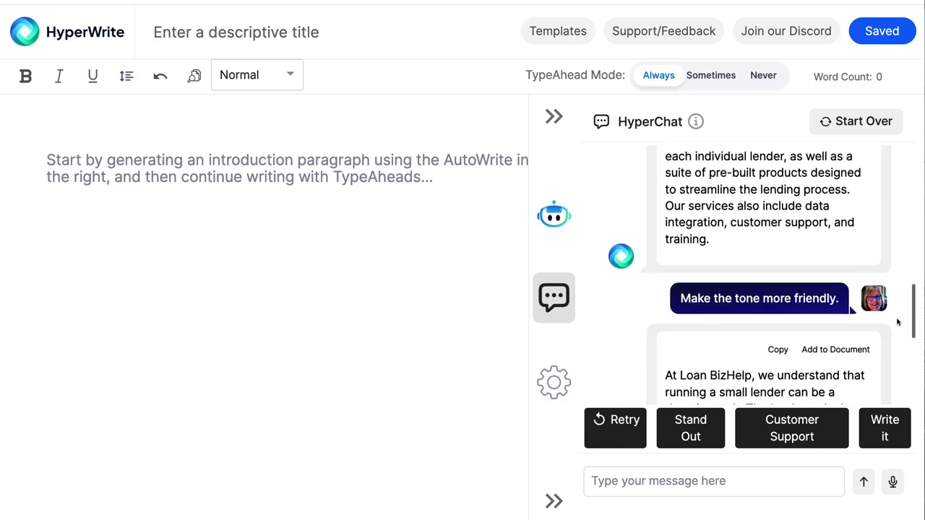
scroll(898, 322, down, 2)
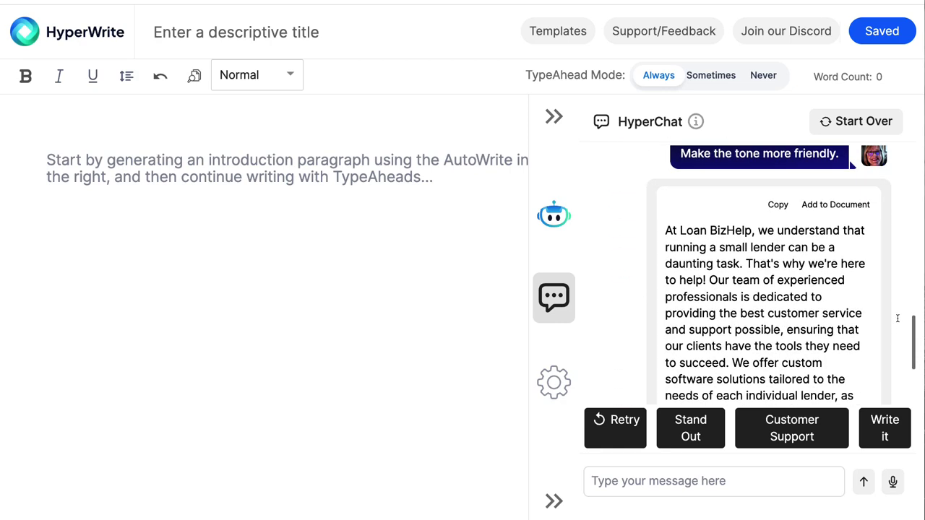
scroll(897, 319, down, 1)
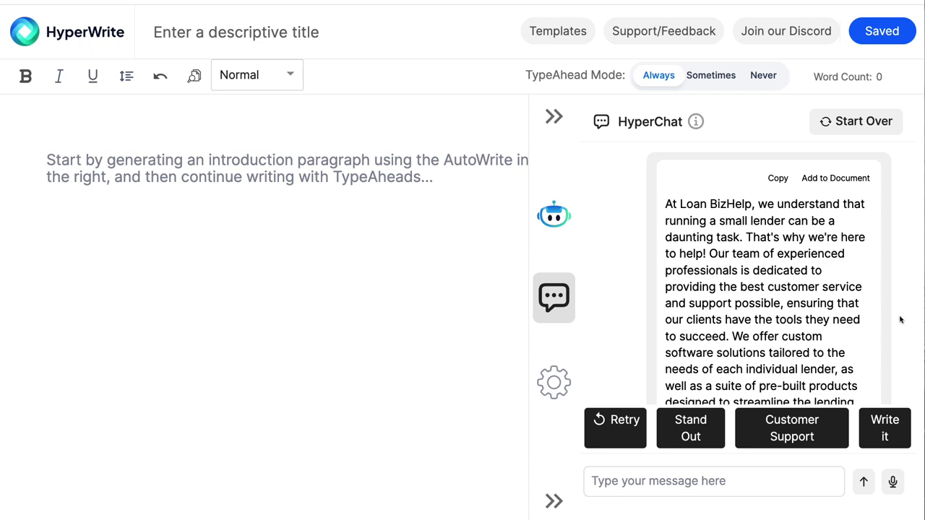
scroll(900, 319, down, 4)
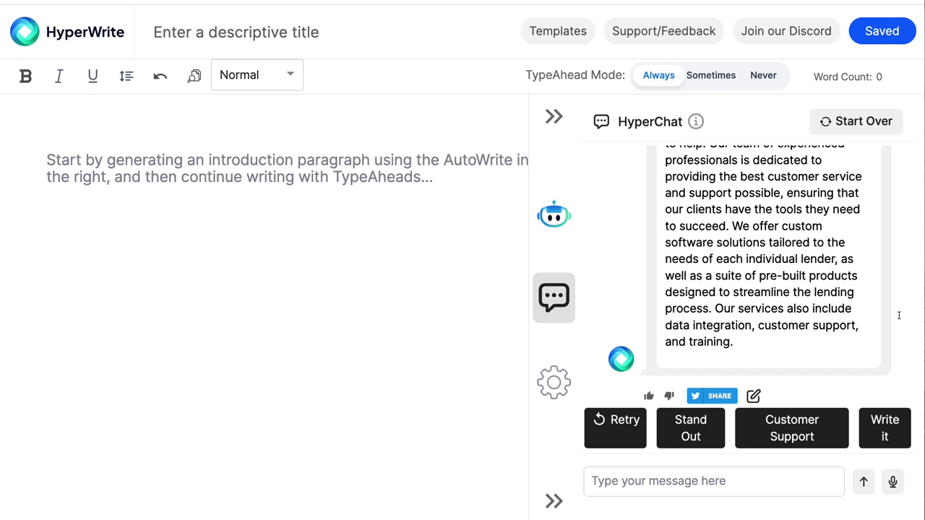
scroll(899, 316, down, 1)
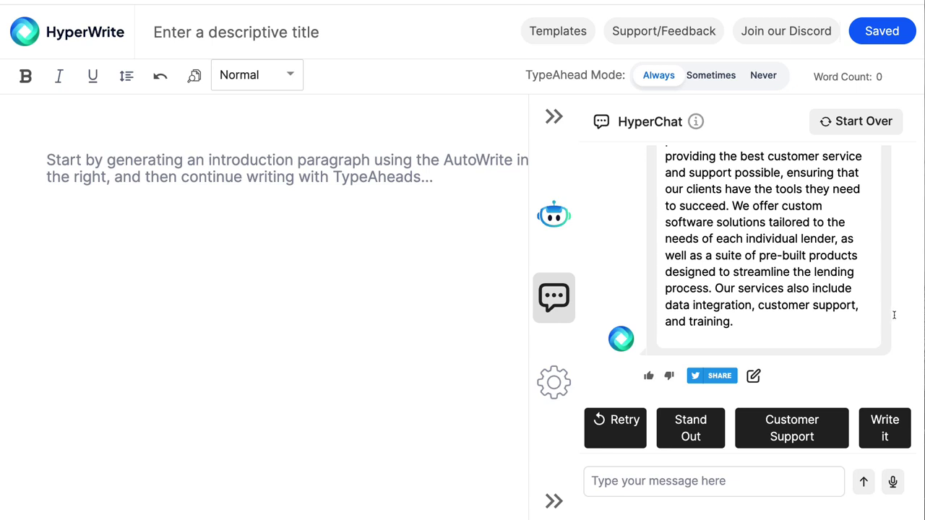
scroll(758, 361, up, 2)
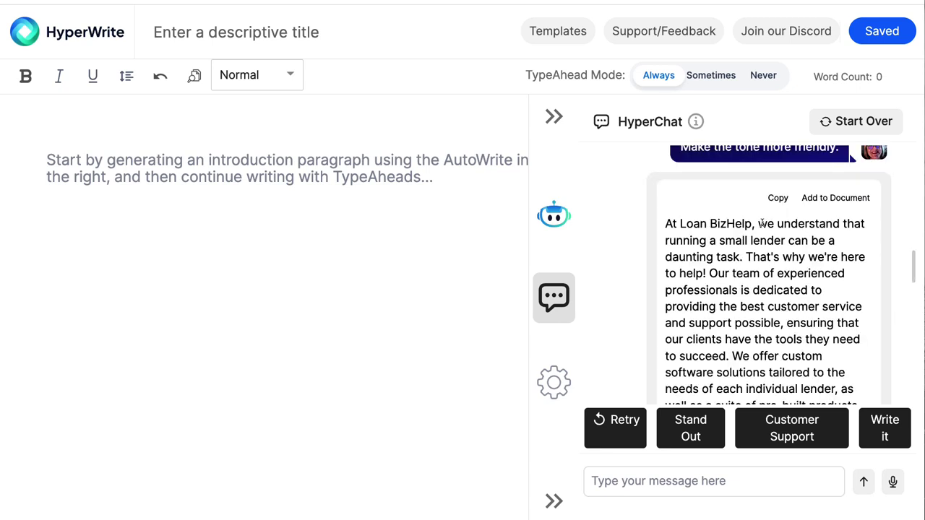
click(831, 198)
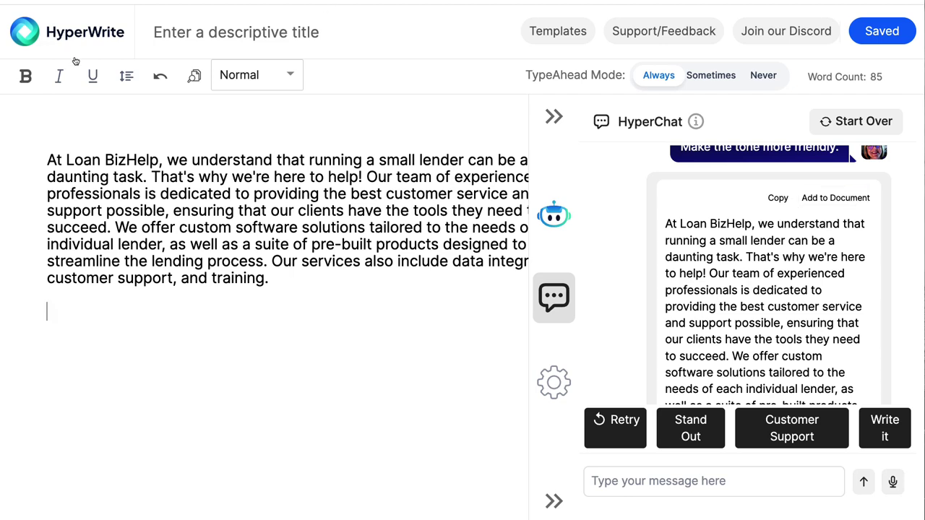
Start another blank document and switch its writing assistant from HyperChat to AutoWrite
click(28, 42)
click(56, 115)
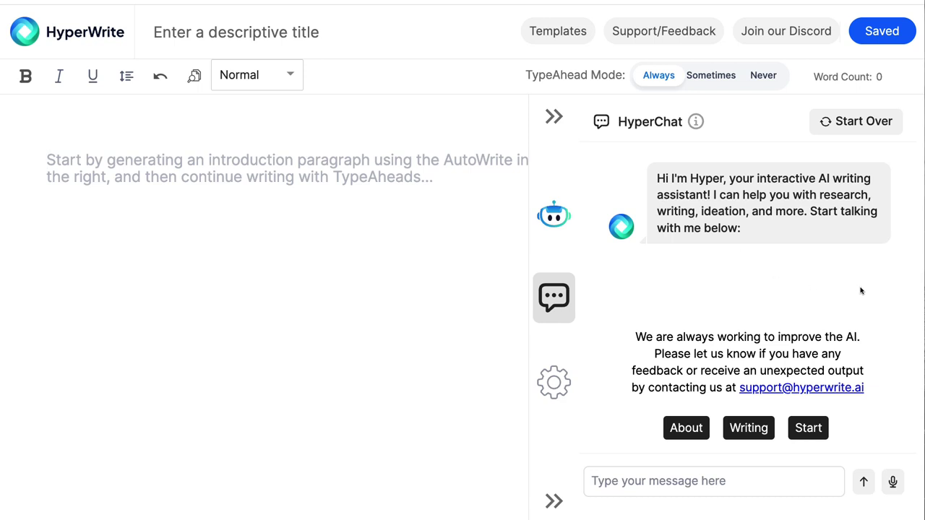
click(556, 222)
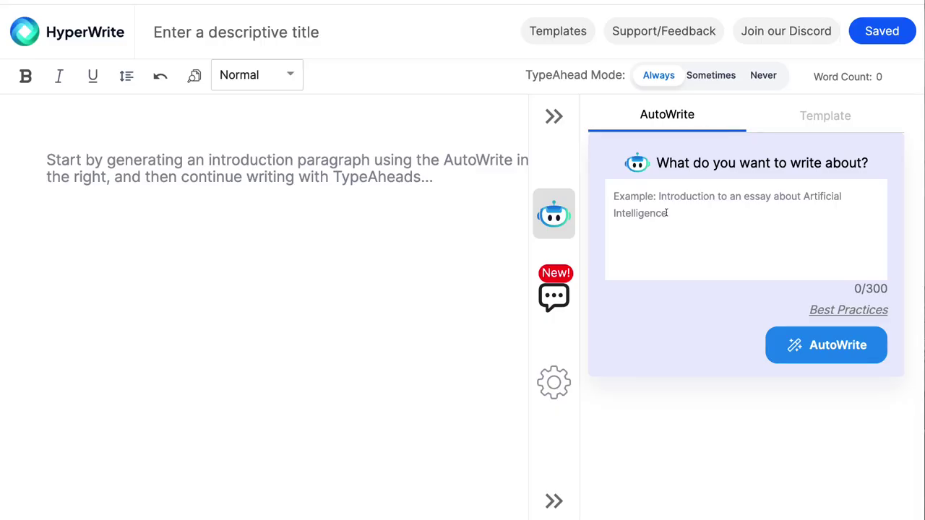
Browse the list of available writing templates and return to the AutoWrite prompt
click(825, 120)
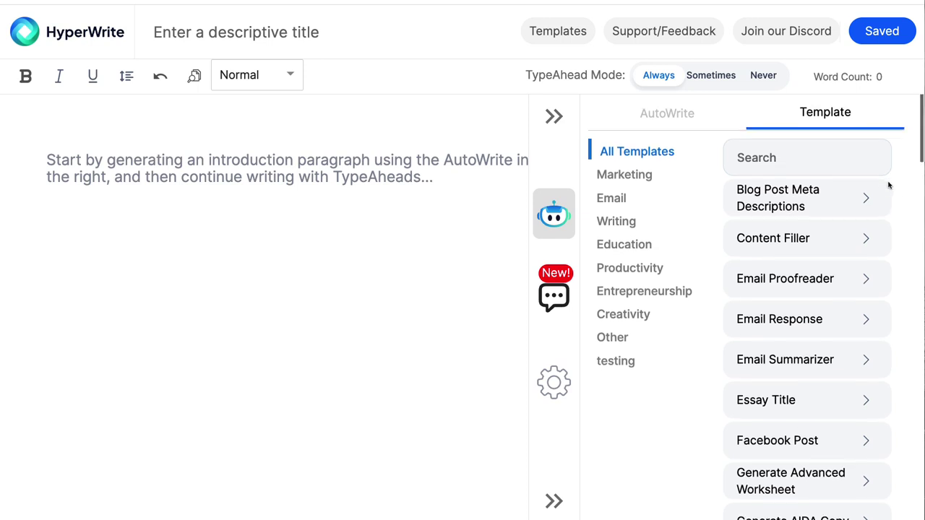
scroll(889, 186, down, 5)
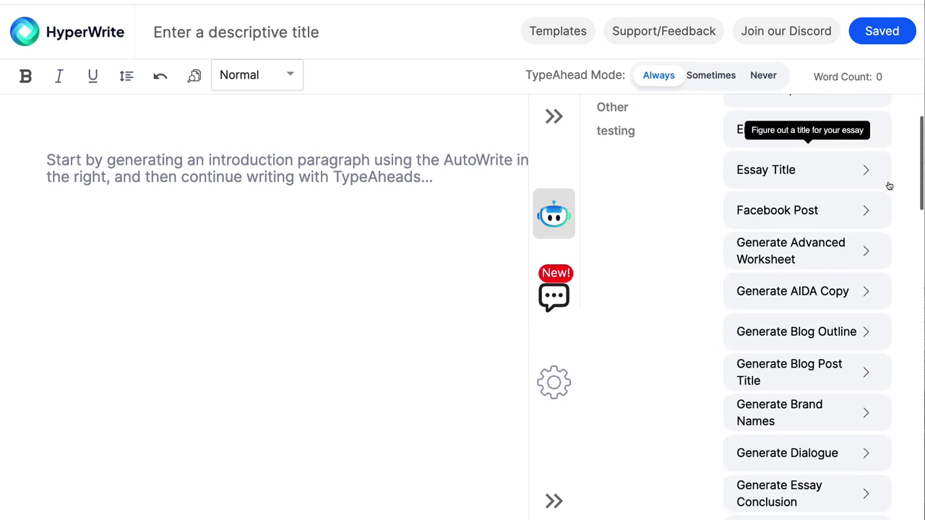
scroll(888, 186, up, 5)
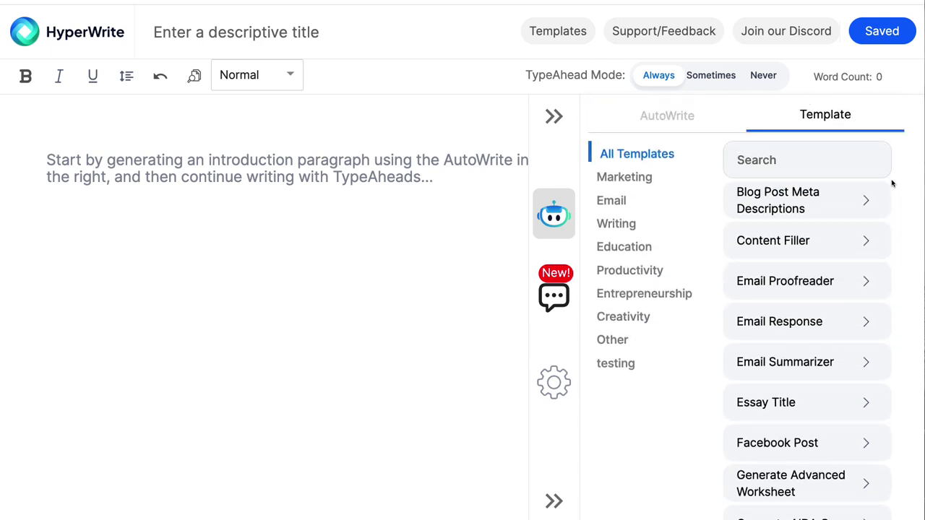
click(686, 117)
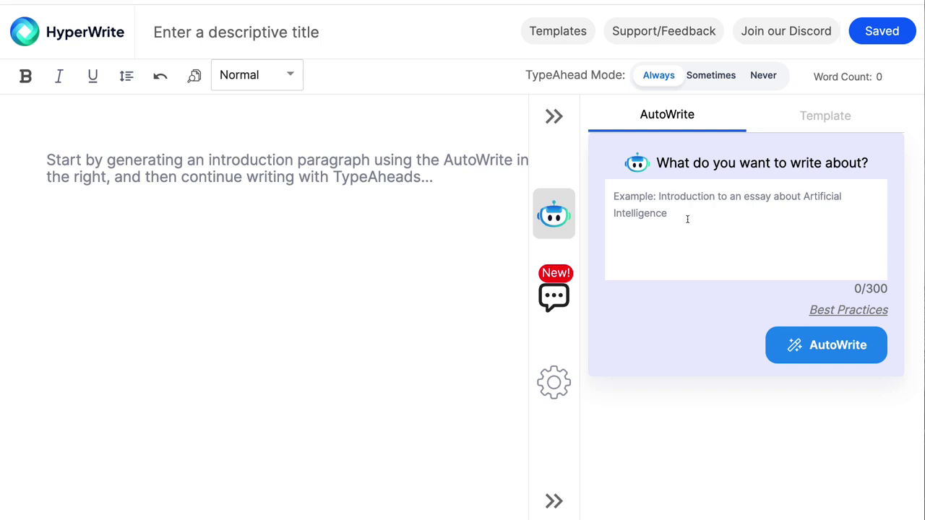
Enter the AutoWrite prompt "Develop content for the first paragraph of an About Us page on a company website to gain more customers"
text(Develop conten)
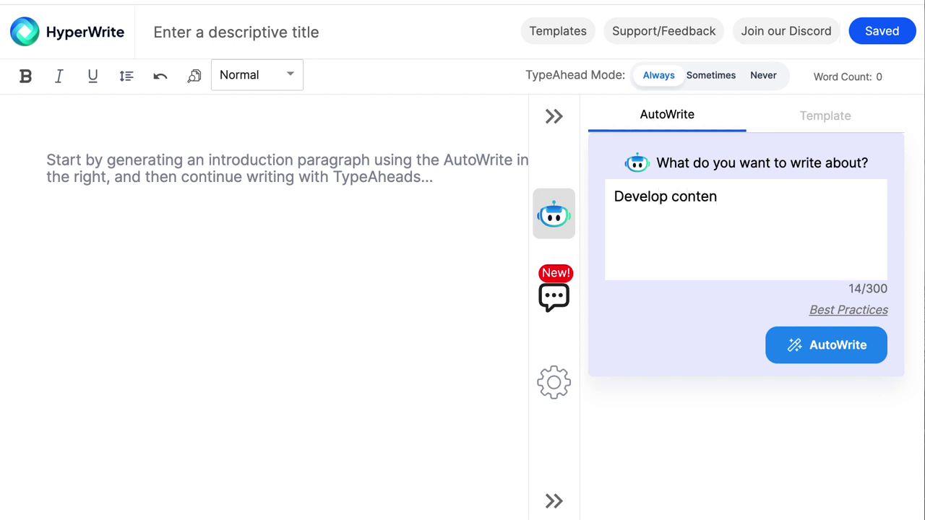
text(t for the first paragraph of an About Us page on a company)
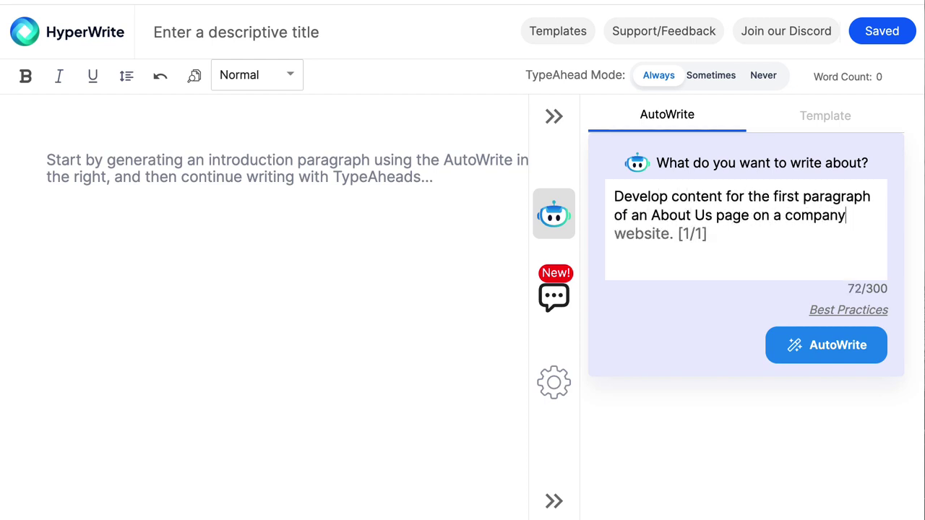
key(Tab)
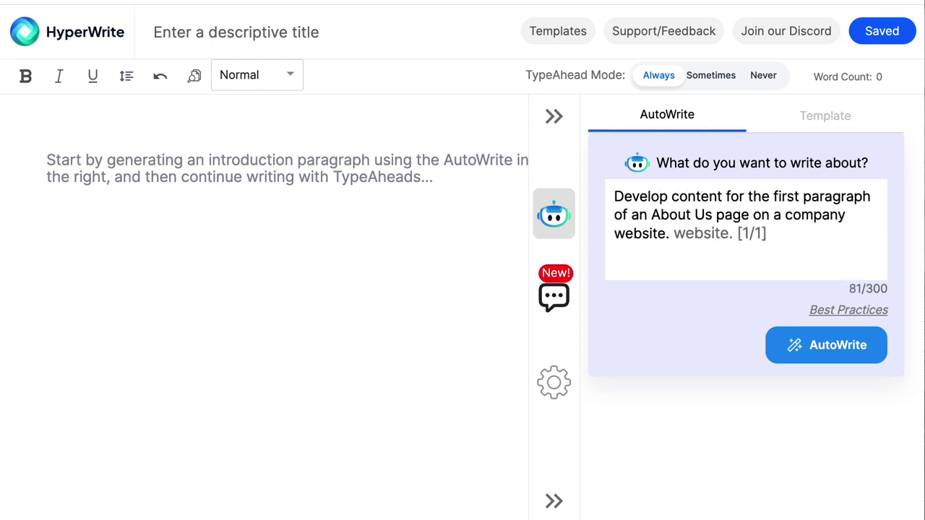
text(to)
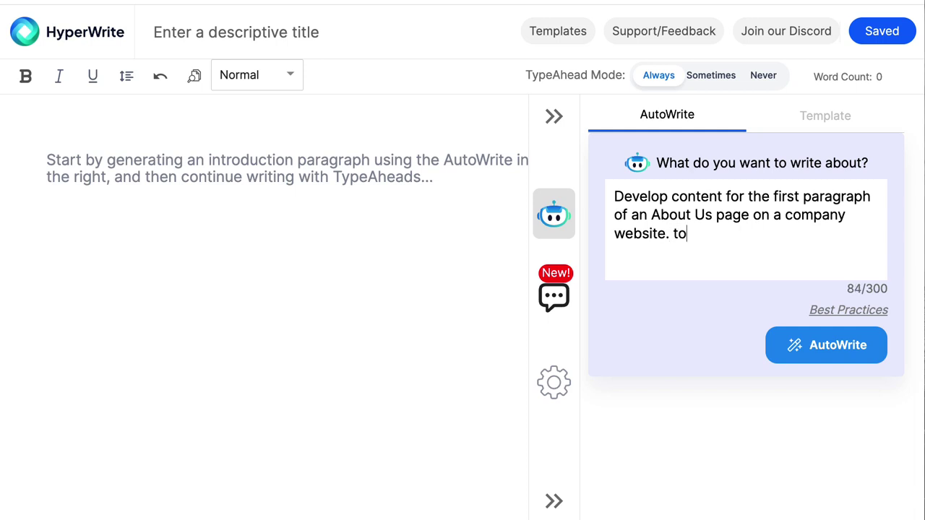
key(BackSpace)
key(BackSpace)
key(BackSpace)
key(BackSpace)
text(to gain more customers)
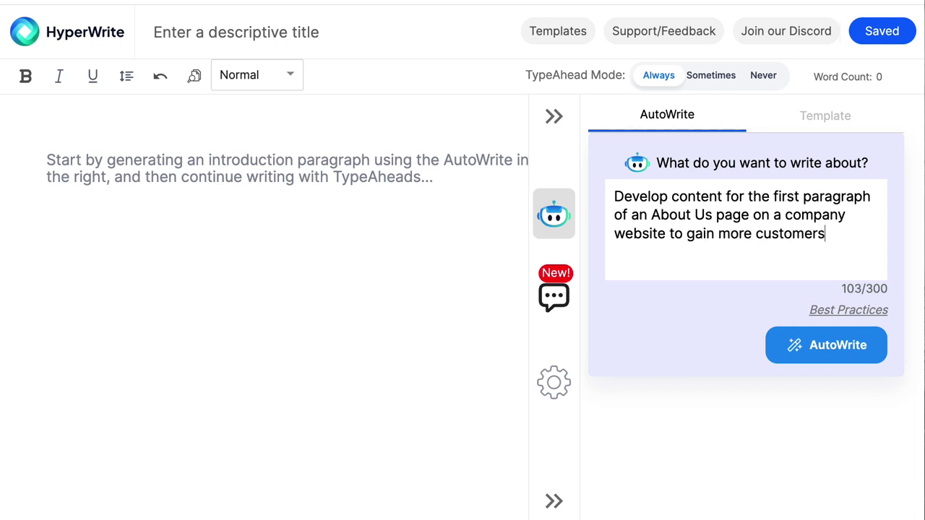
Add to the prompt that Loan BizHelp, founded by a small lender in 1999, hired programmers for Windows lender software that is powerful but easy to use
text(. Loan BizHelp was foundd )
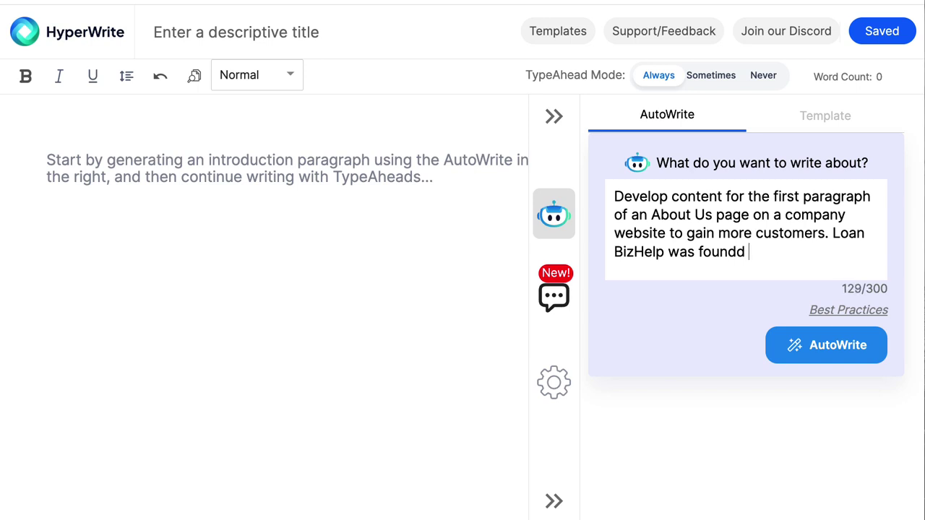
text(by a small lender in 1999. The company hired)
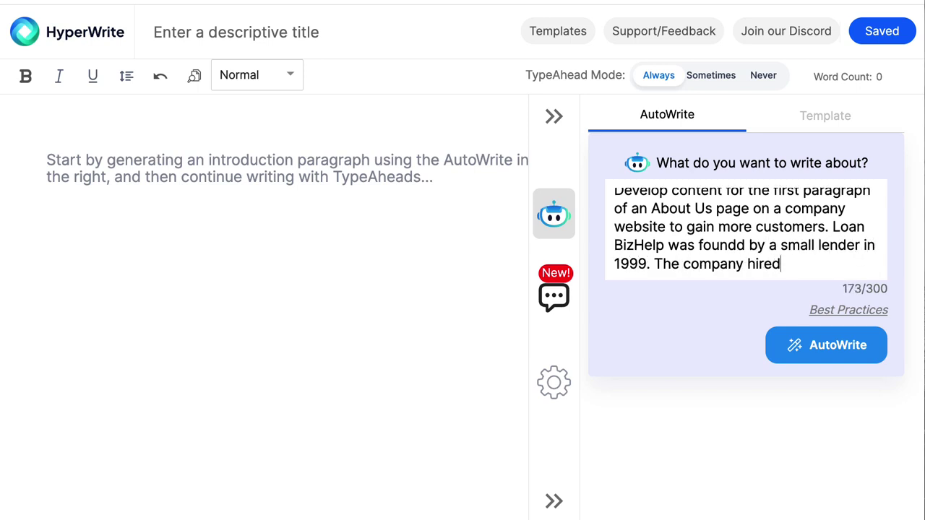
text( programmers to develop Windows software for runnin)
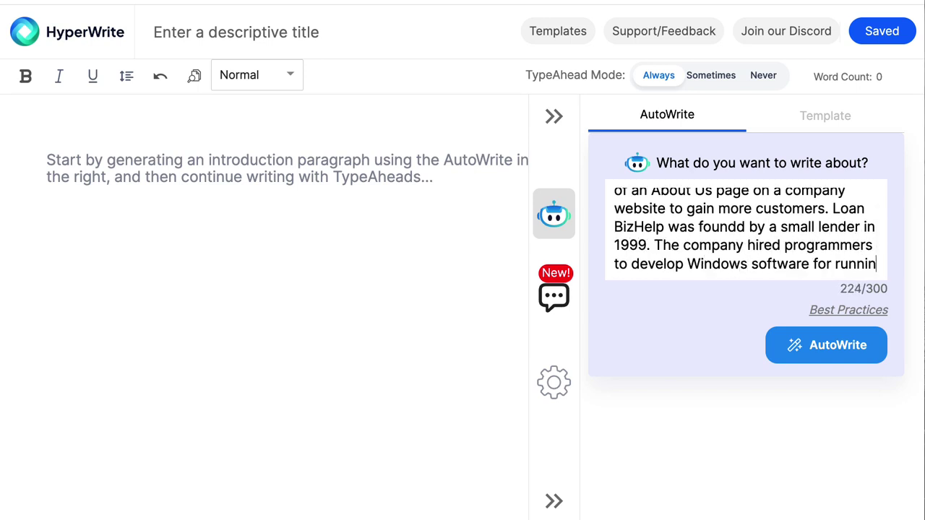
text(g the buisness of a small lender. Their software is powerful bu)
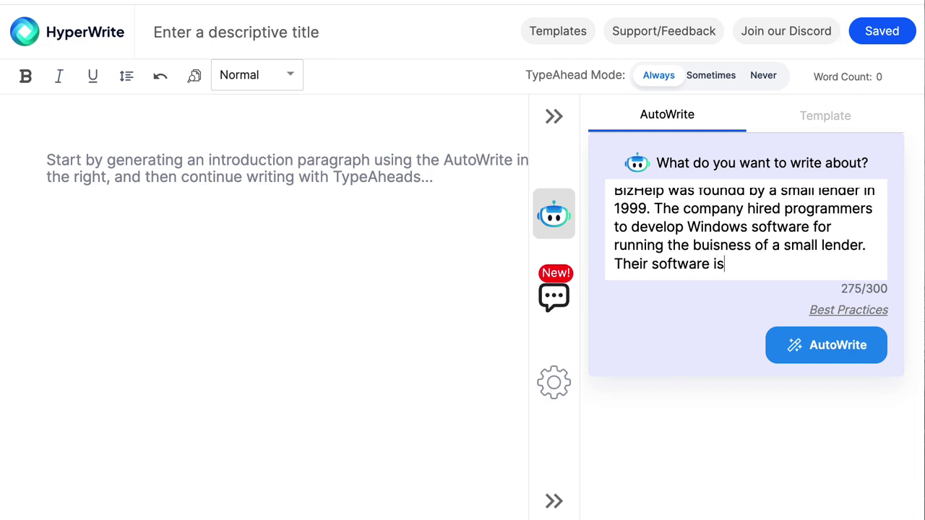
text(t also easy t)
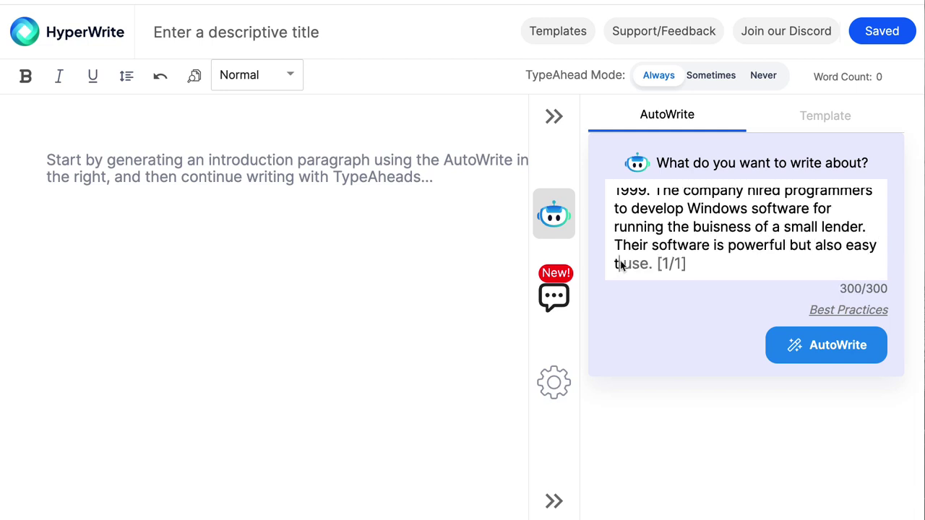
text(o use.)
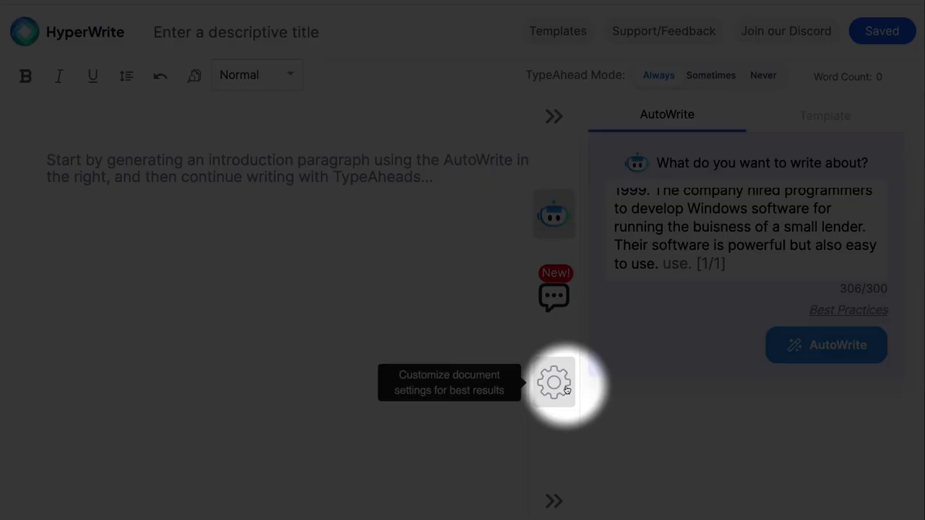
In the document settings, set the info to include to "Loan BizHelp understands customers better than other software companies because of their experience as a small lender."
click(566, 390)
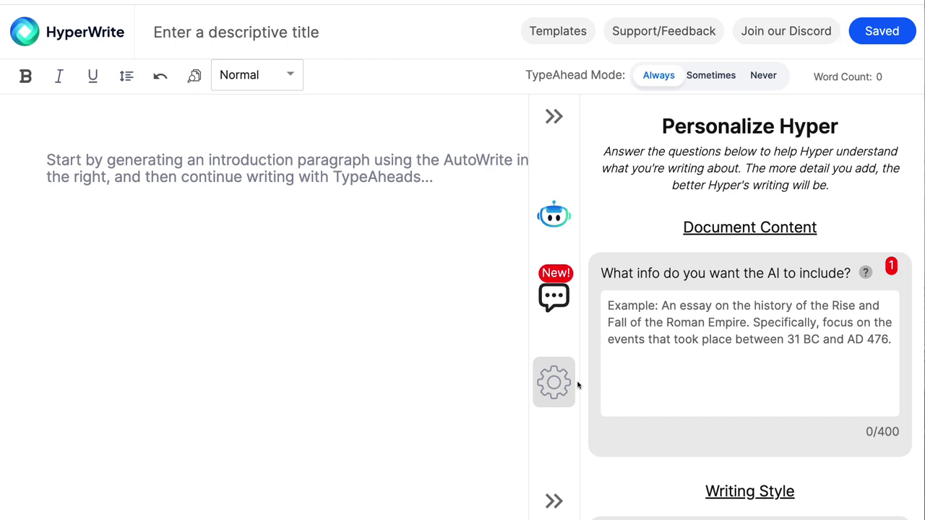
click(710, 322)
text(Loan BizHe)
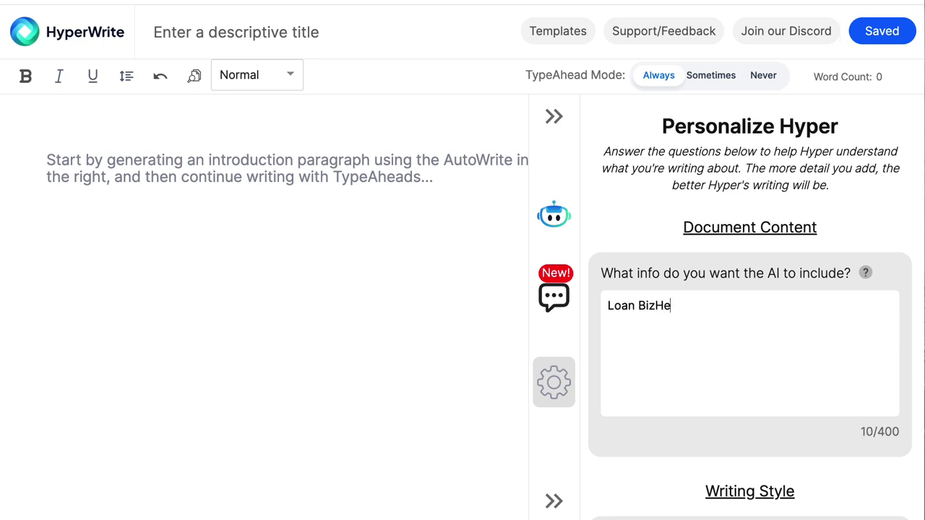
text(lp understands customers better than other sof)
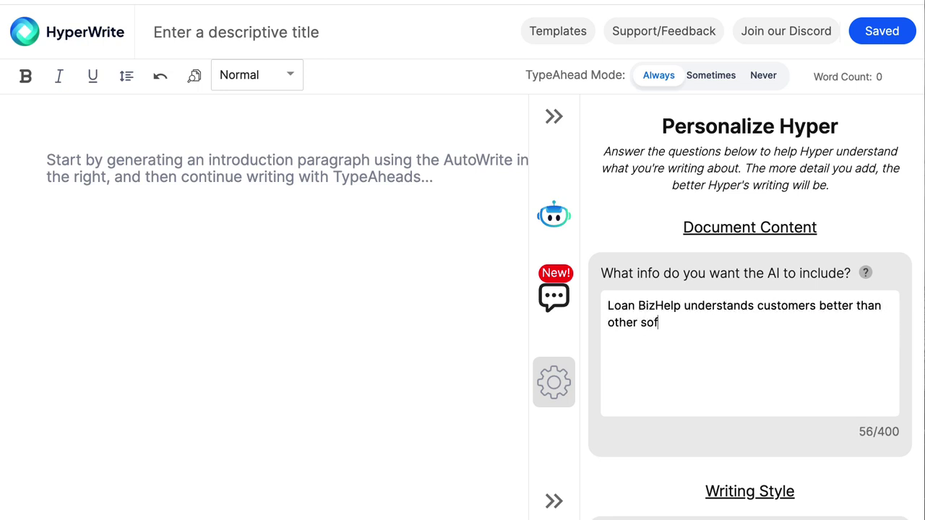
text(tware companies becua)
key(BackSpace)
key(BackSpace)
text(ause)
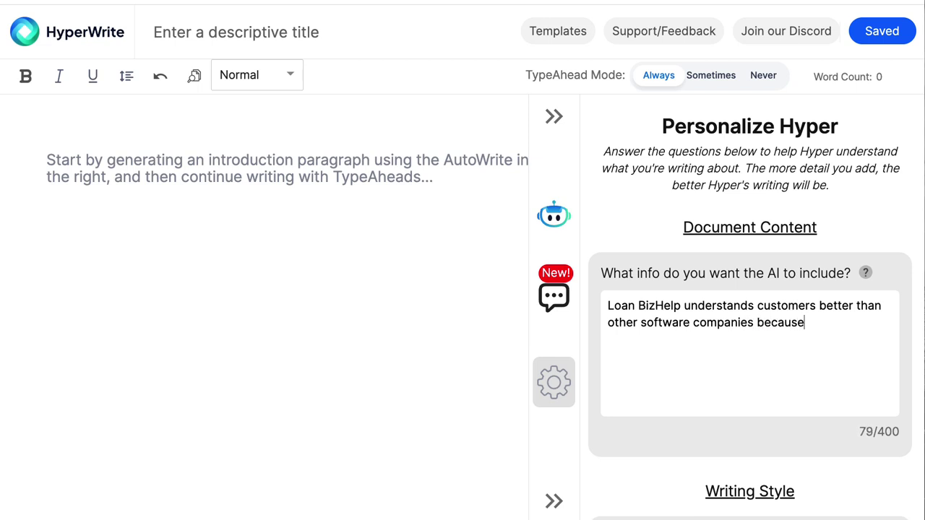
text( of their experience as a)
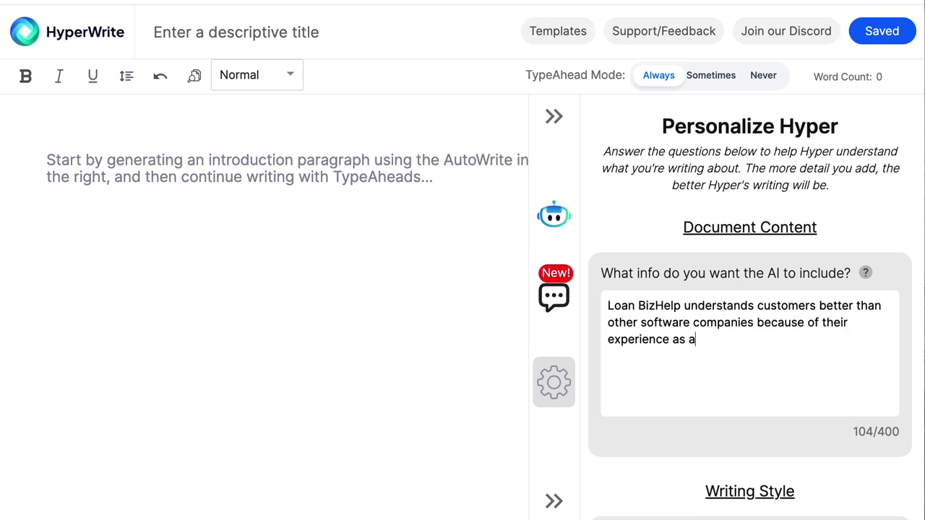
text( small lender.)
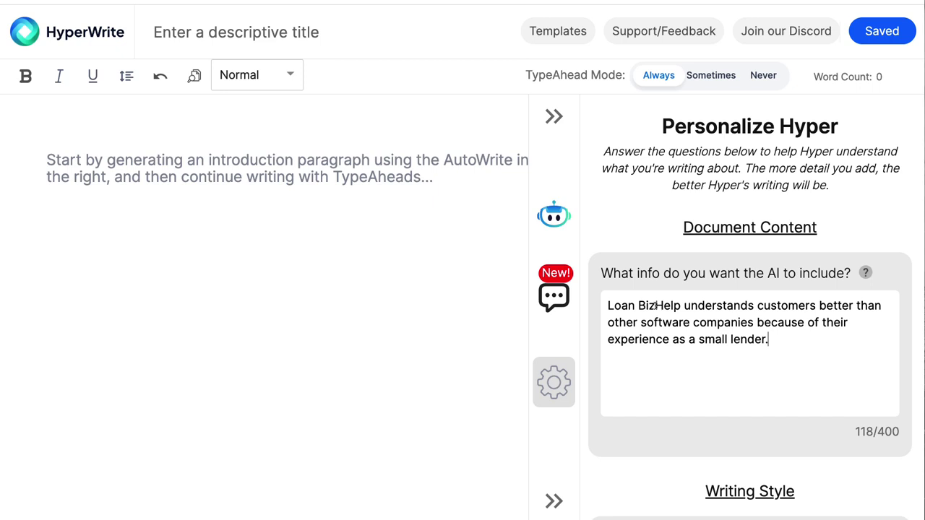
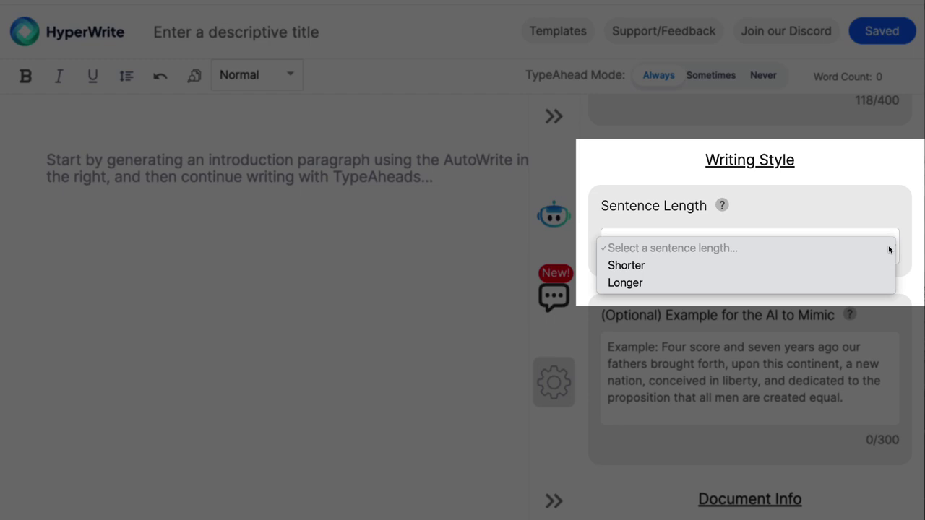
Set the writing style's sentence length to Longer and look over the optional example for the AI to mimic
click(649, 282)
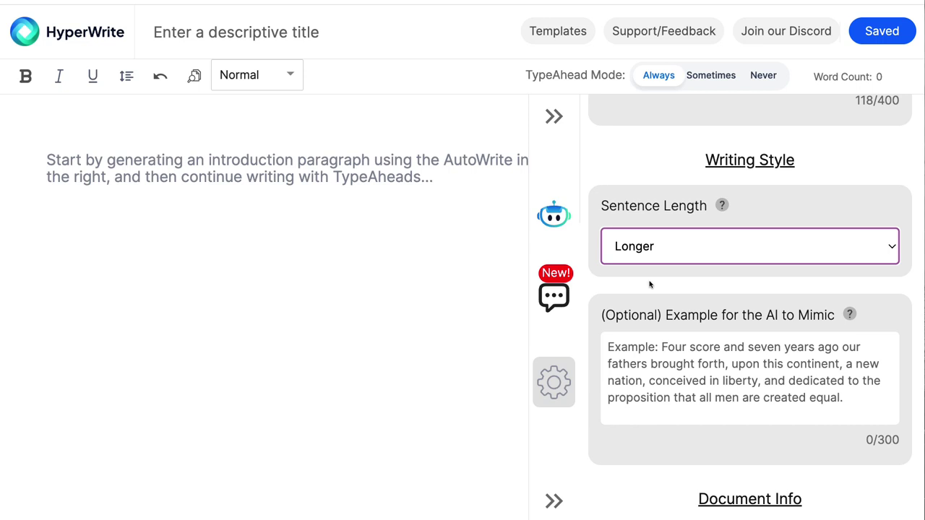
scroll(692, 296, down, 1)
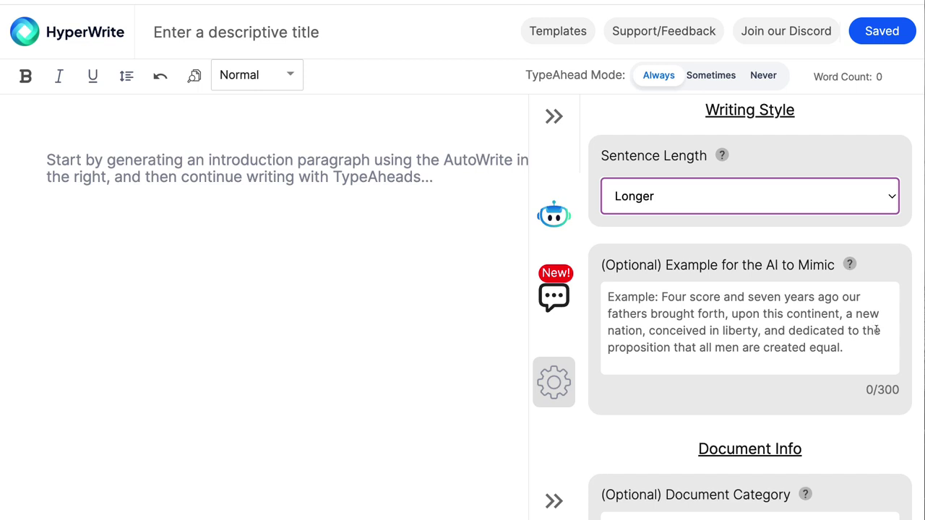
scroll(875, 330, down, 1)
scroll(876, 330, down, 4)
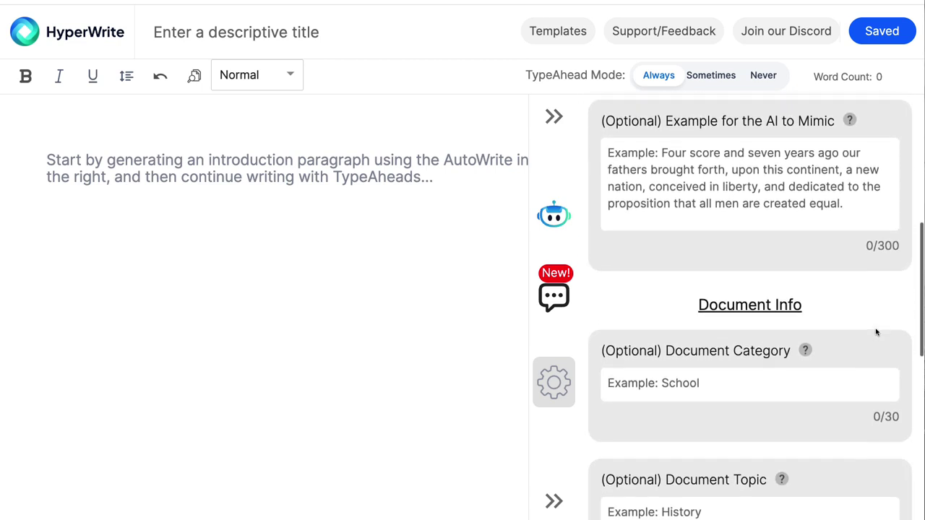
Check the help for the optional document category and set the category to "to market the company"
scroll(875, 331, down, 1)
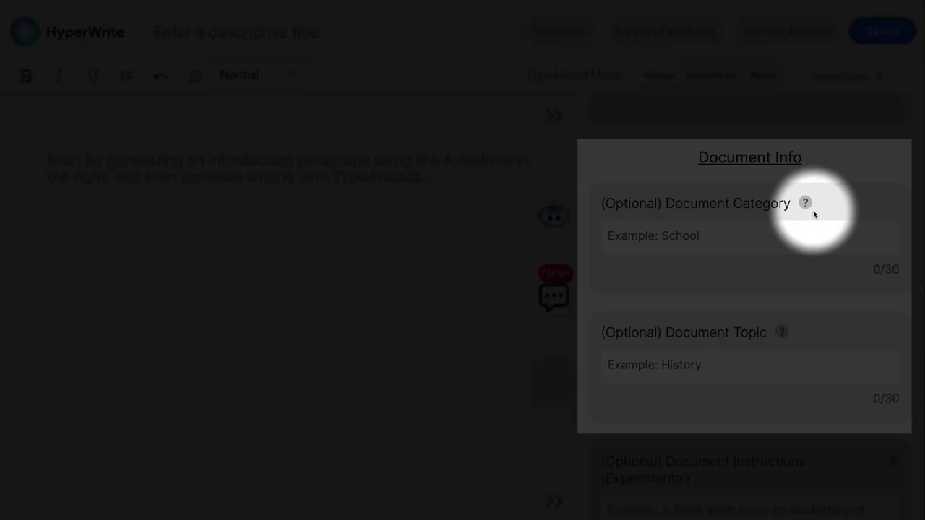
mouse_move(807, 204)
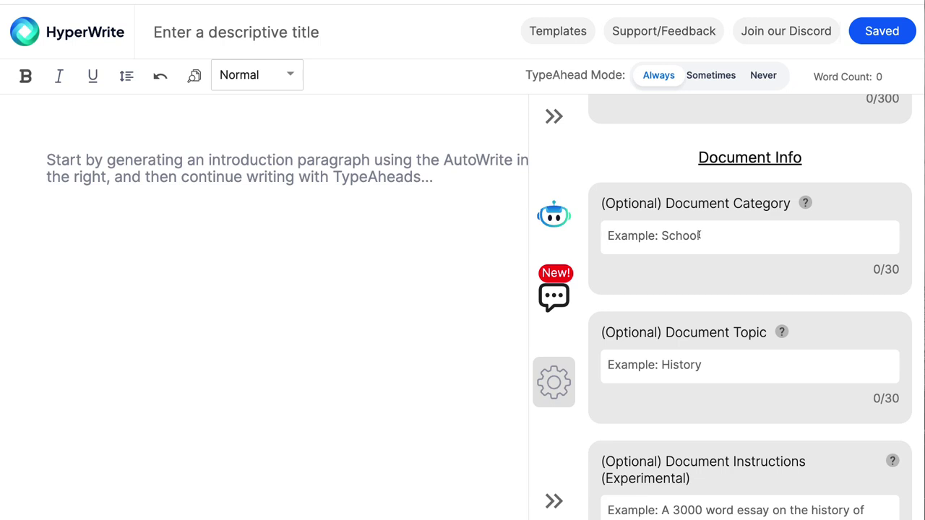
click(699, 235)
text(to mar)
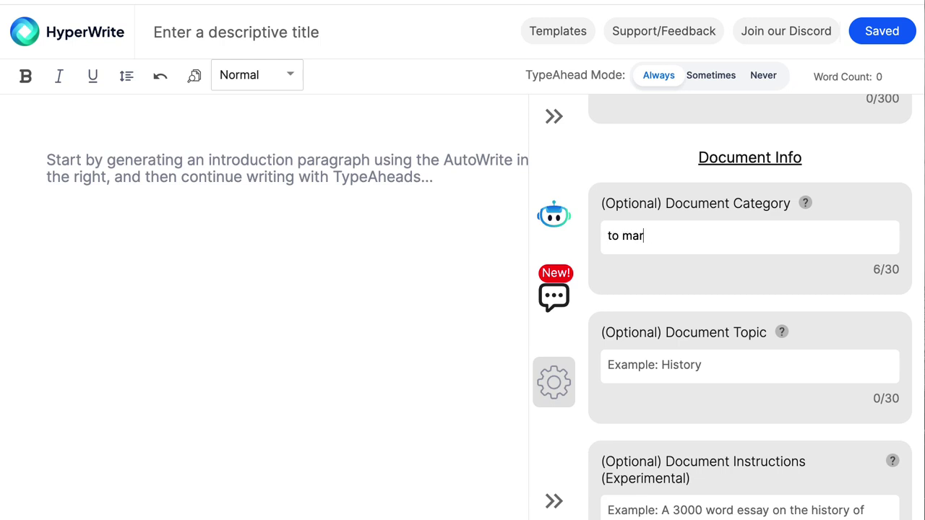
text(ket the compay's produc)
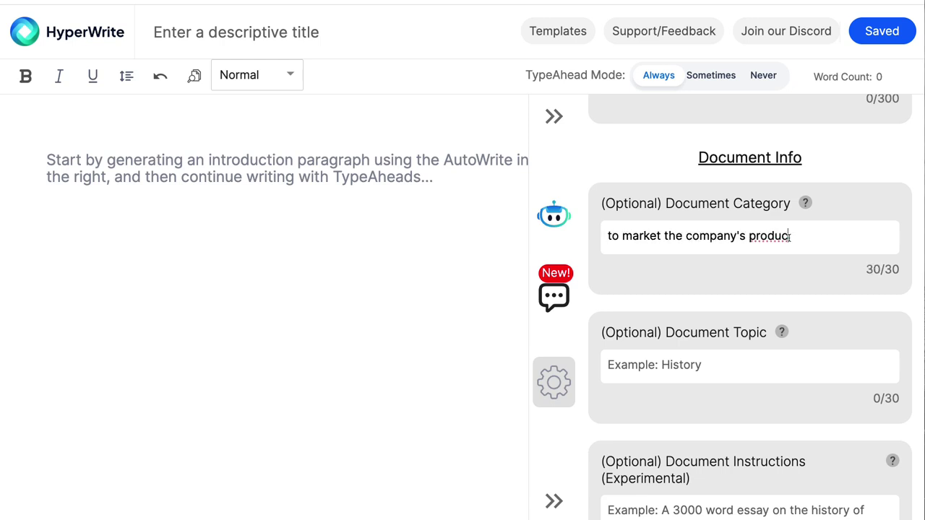
key(BackSpace)
key(BackSpace)
key(BackSpace)
key(BackSpace)
key(BackSpace)
key(BackSpace)
key(BackSpace)
key(BackSpace)
key(BackSpace)
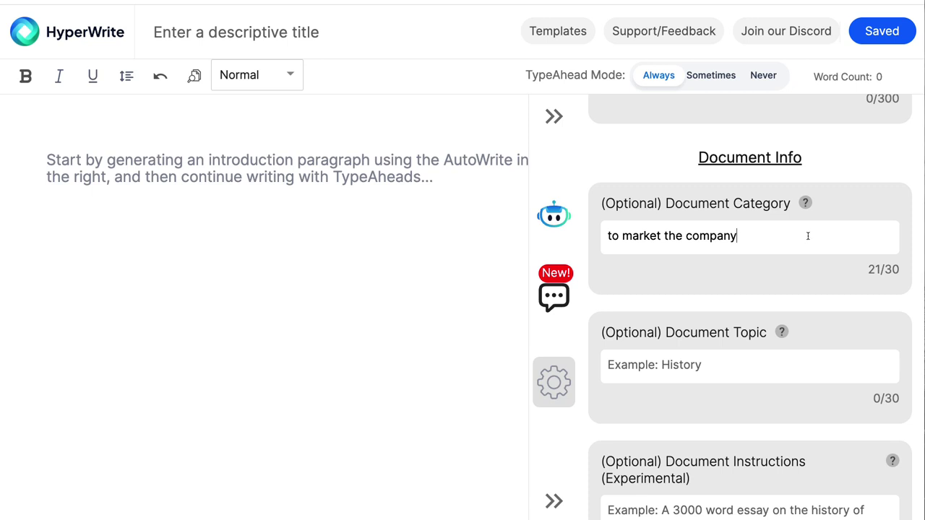
Check the help for the optional document topic and set the topic to "company history and mission"
scroll(808, 236, down, 1)
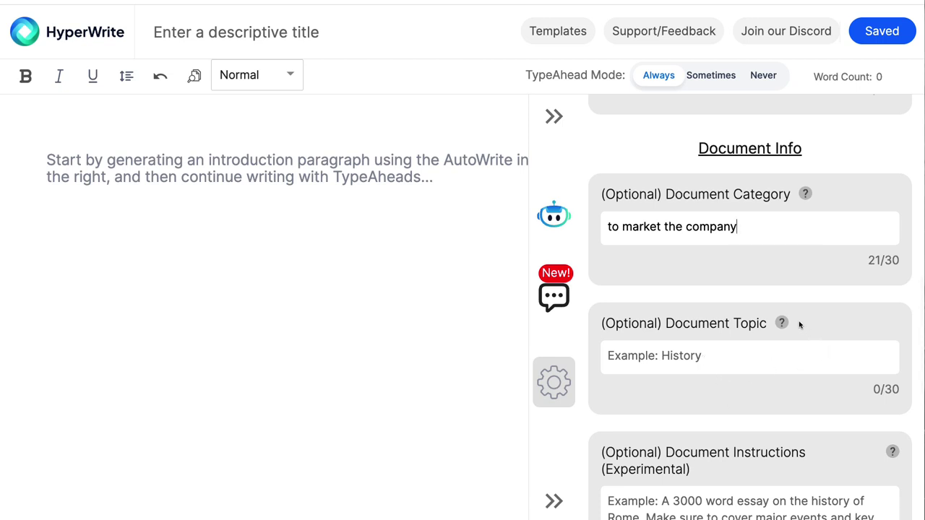
mouse_move(785, 326)
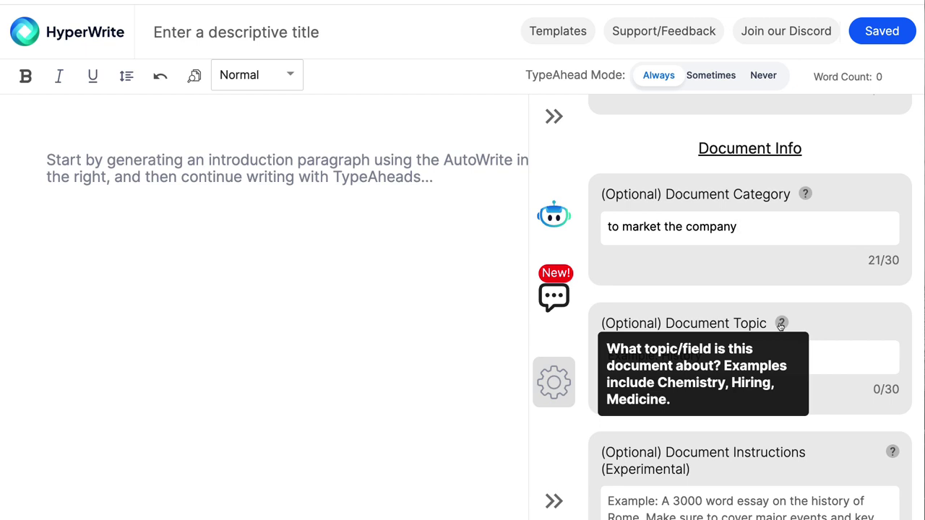
click(816, 358)
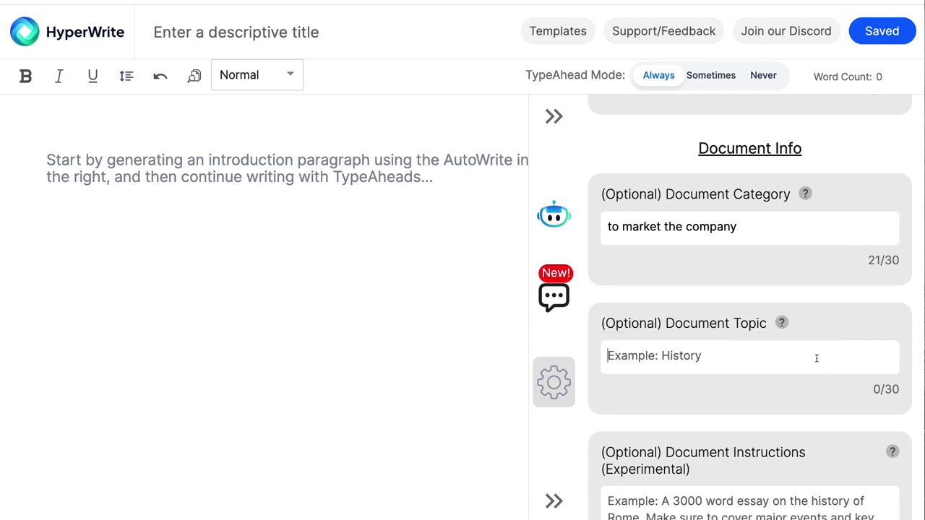
text(company history )
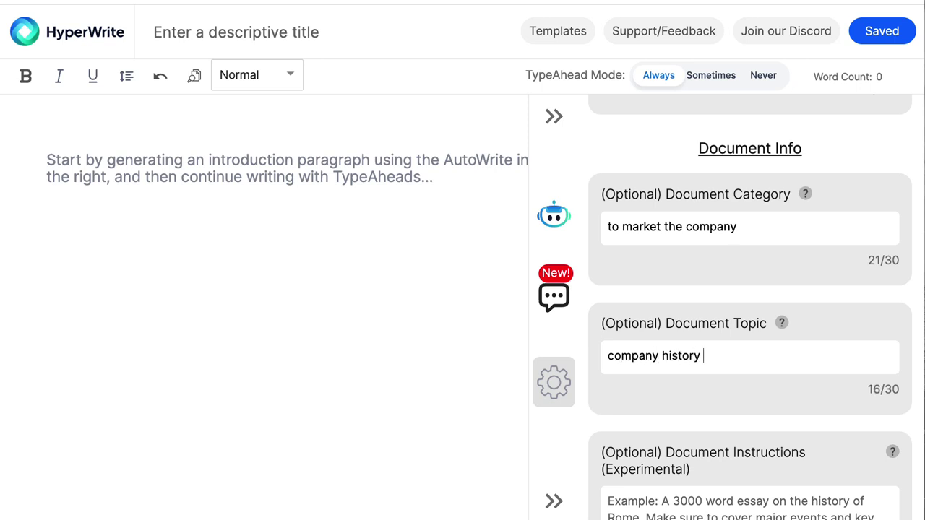
text(and mission)
scroll(824, 352, down, 2)
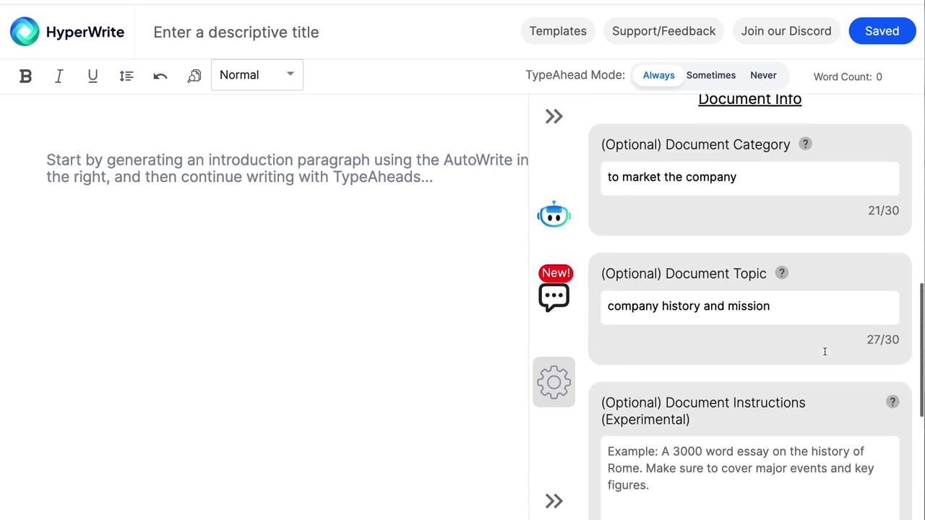
Look over the optional document instructions and the writing settings for Typeahead and Suggestion Feedback
scroll(824, 351, down, 1)
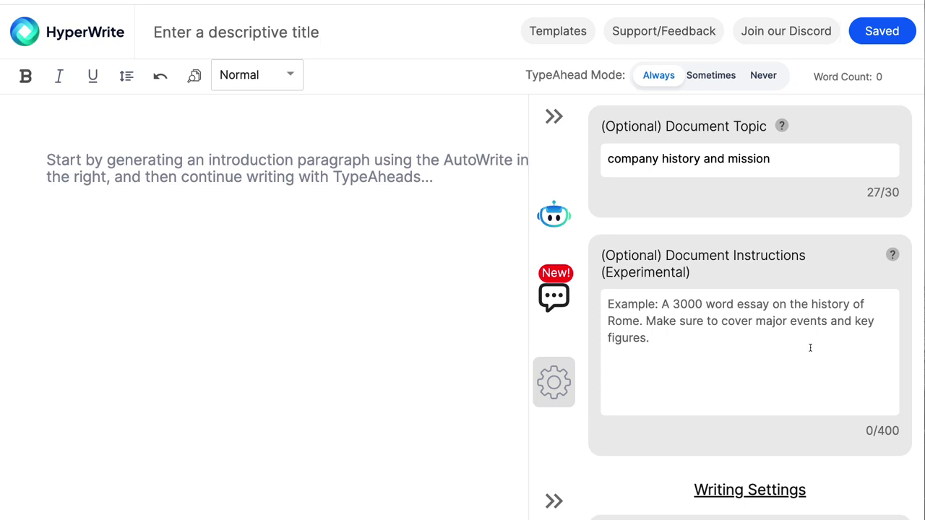
scroll(809, 349, down, 2)
scroll(810, 348, down, 4)
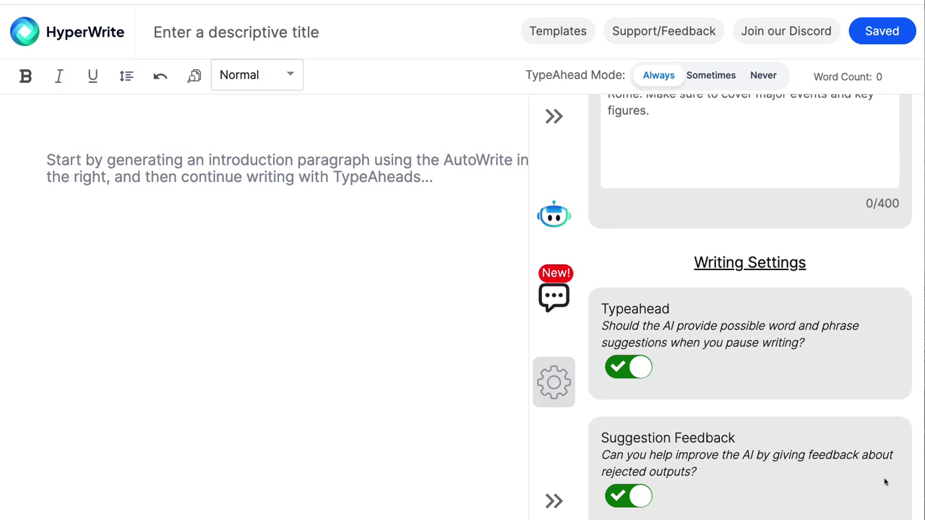
scroll(889, 491, down, 5)
scroll(884, 482, up, 5)
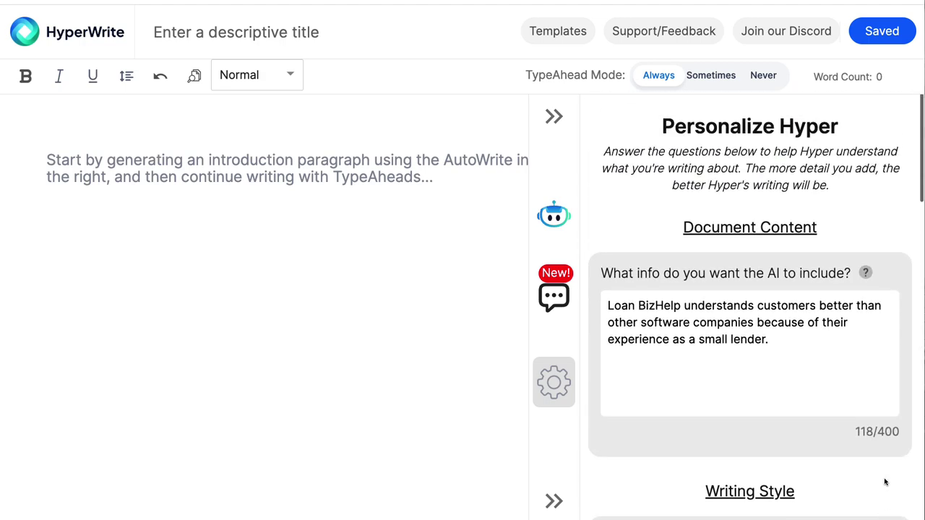
Return to the AI sidebar and generate text with AutoWrite from the personalized settings, leaving the prompt blank
click(554, 217)
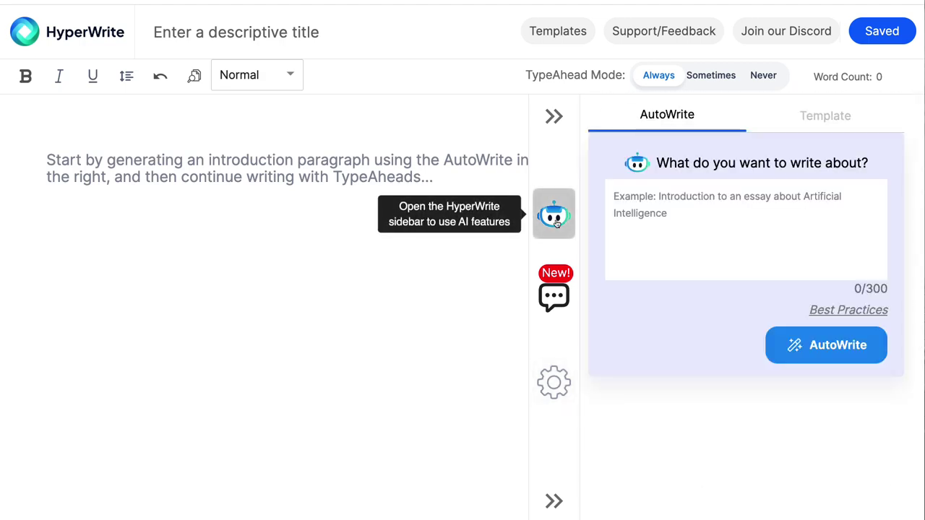
click(840, 346)
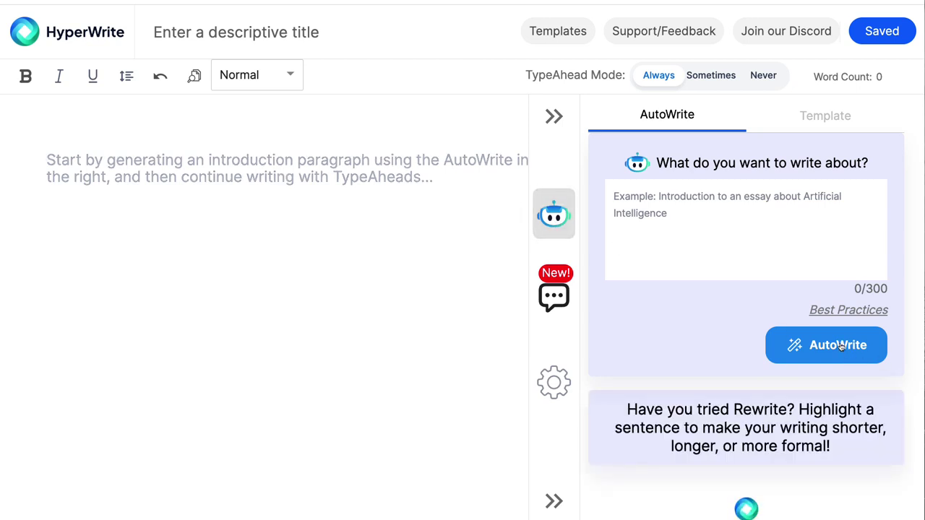
scroll(841, 346, down, 1)
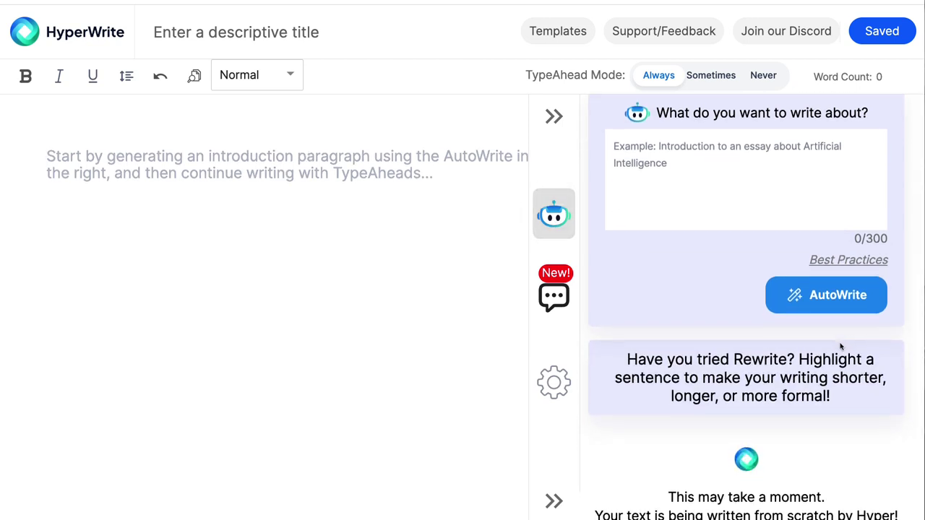
click(899, 453)
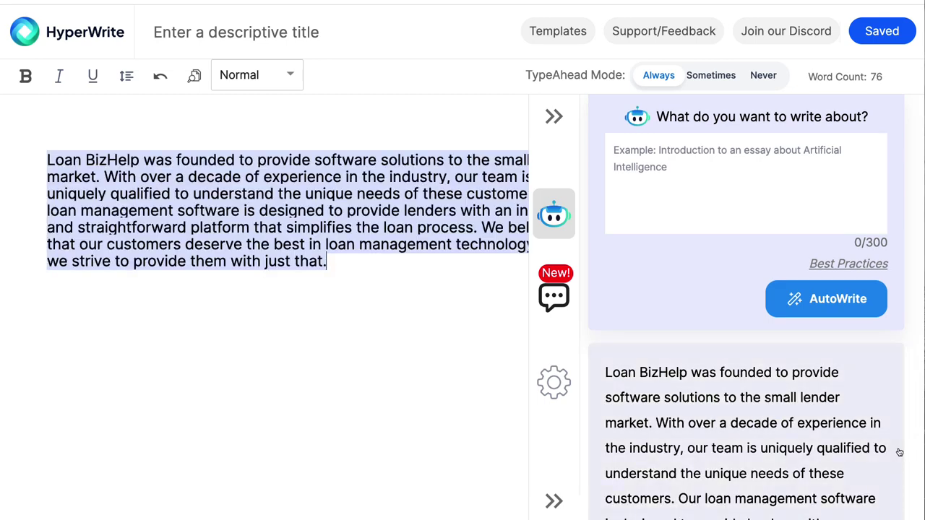
Compare the generated paragraphs and add the one beginning "Loan BizHelp's mission is to provide software solutions" to the document
scroll(899, 453, down, 1)
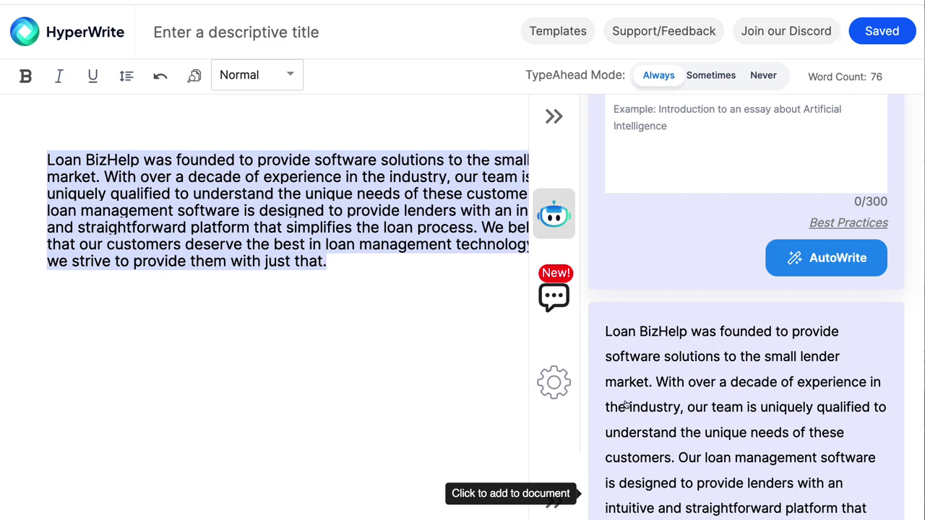
scroll(661, 414, down, 3)
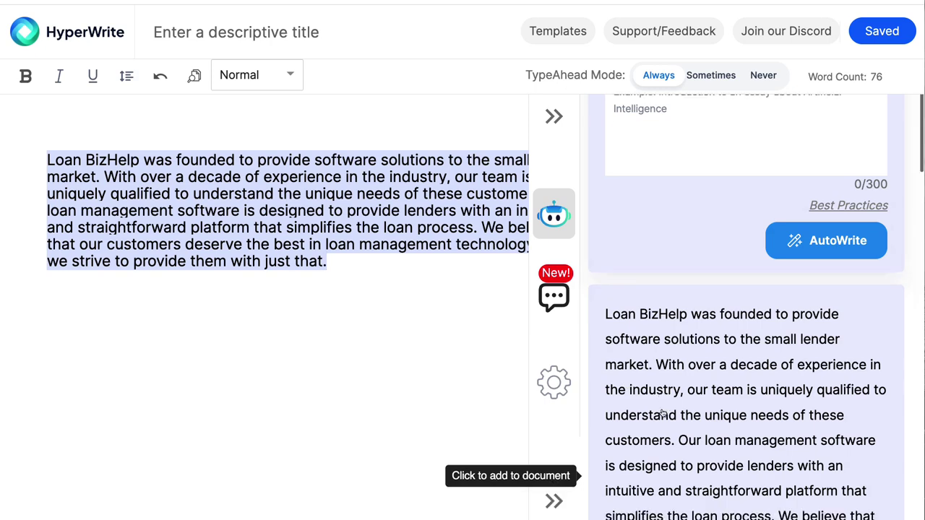
scroll(661, 413, down, 4)
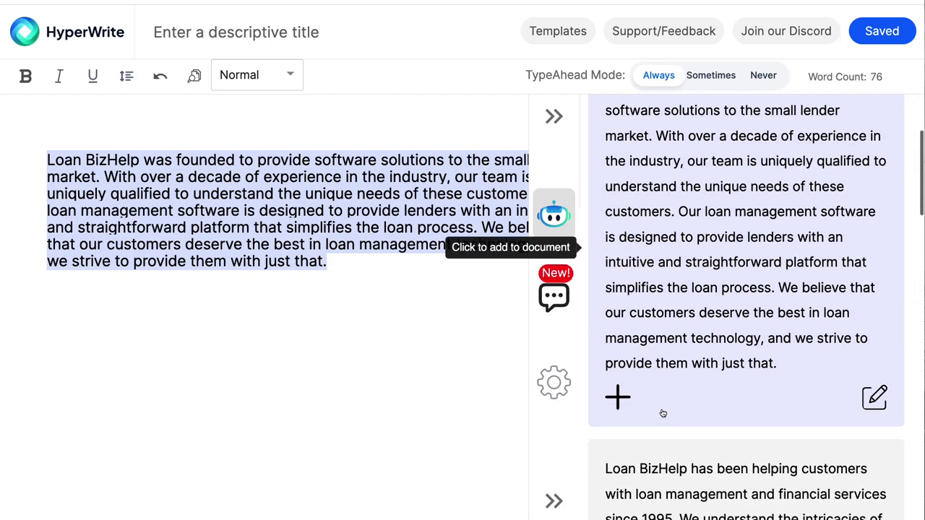
scroll(661, 414, down, 2)
scroll(663, 413, down, 5)
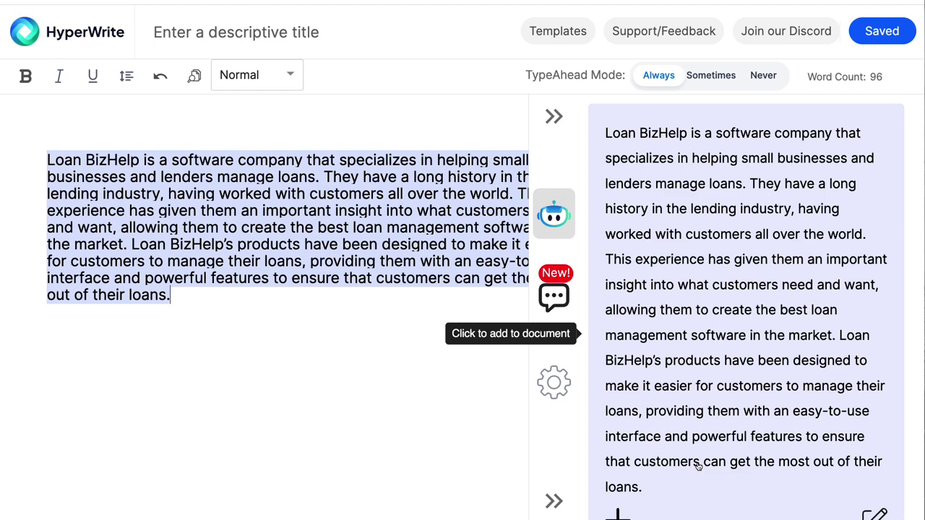
scroll(698, 466, down, 4)
key(BackSpace)
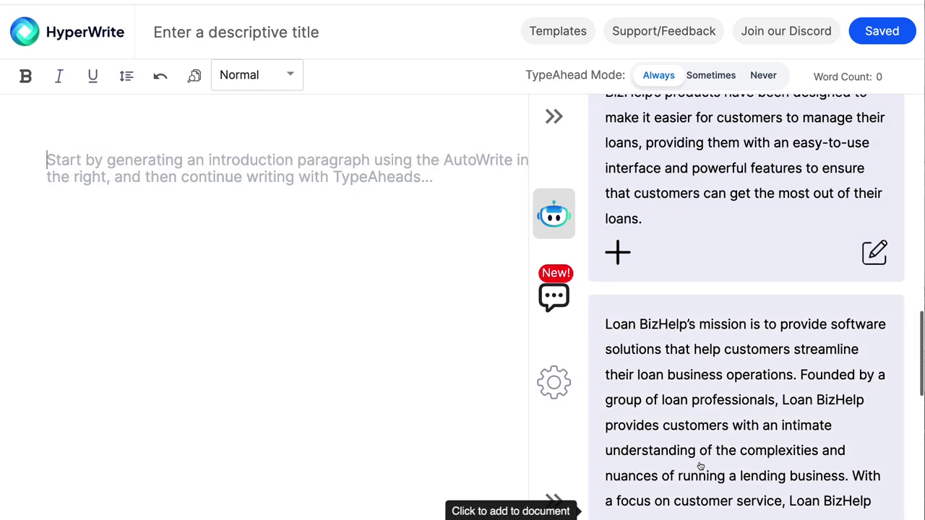
scroll(700, 467, down, 1)
click(700, 467)
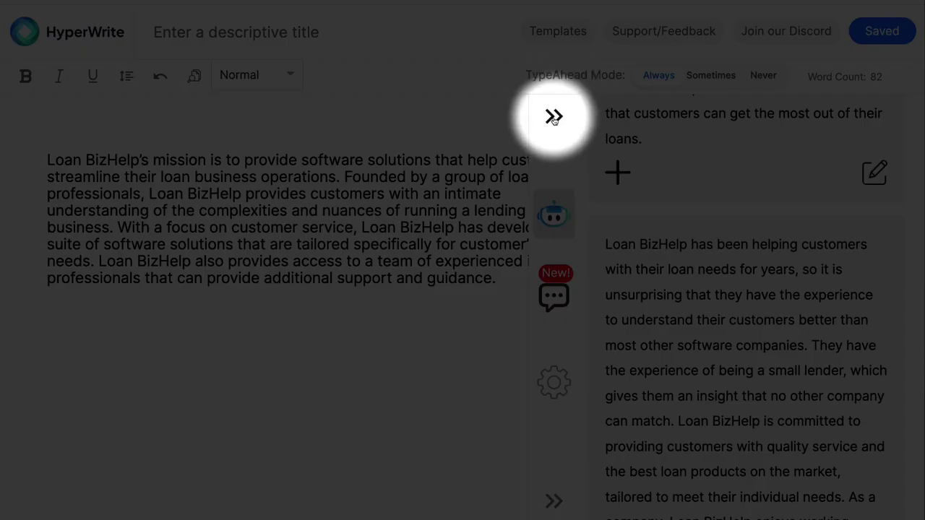
Collapse the AI sidebar and set the TypeAhead mode to Never
click(553, 116)
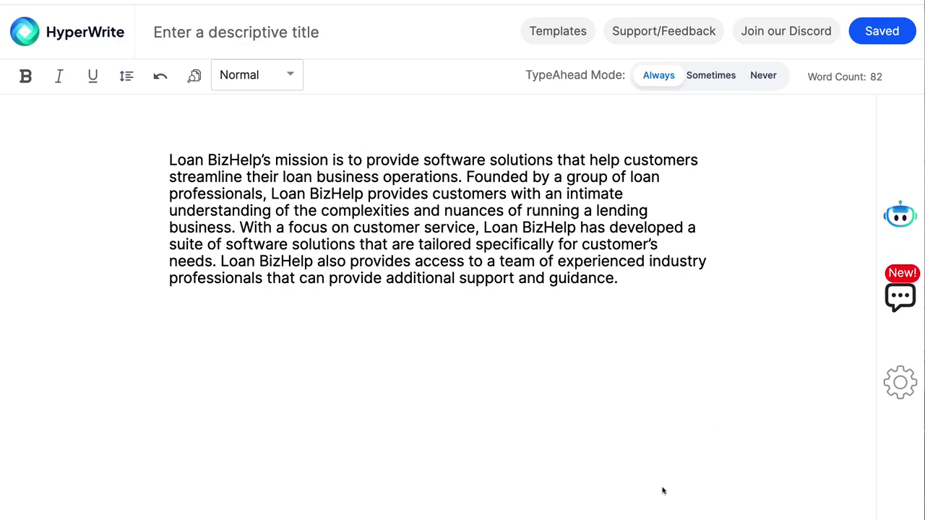
click(762, 76)
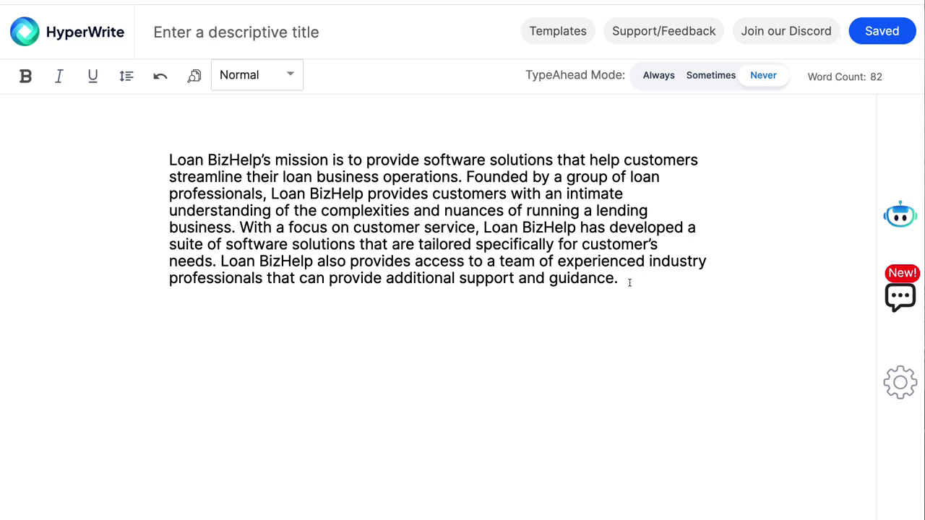
Check the available creativity levels for the writing and leave the level at Normal
drag(629, 280, 171, 129)
click(264, 109)
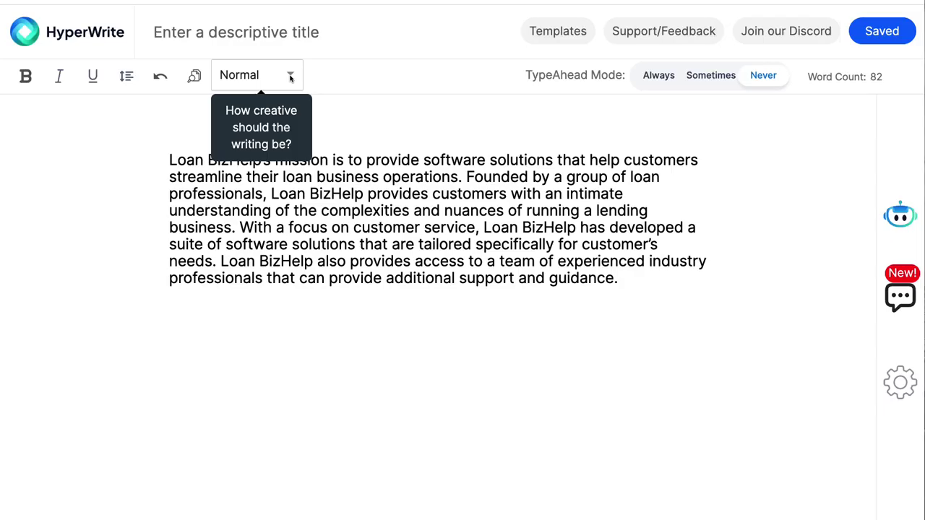
click(291, 77)
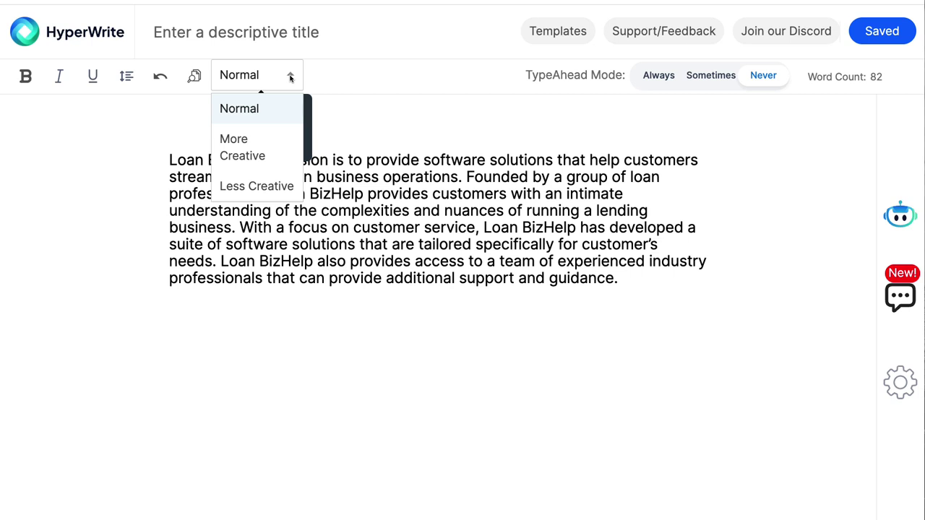
click(450, 287)
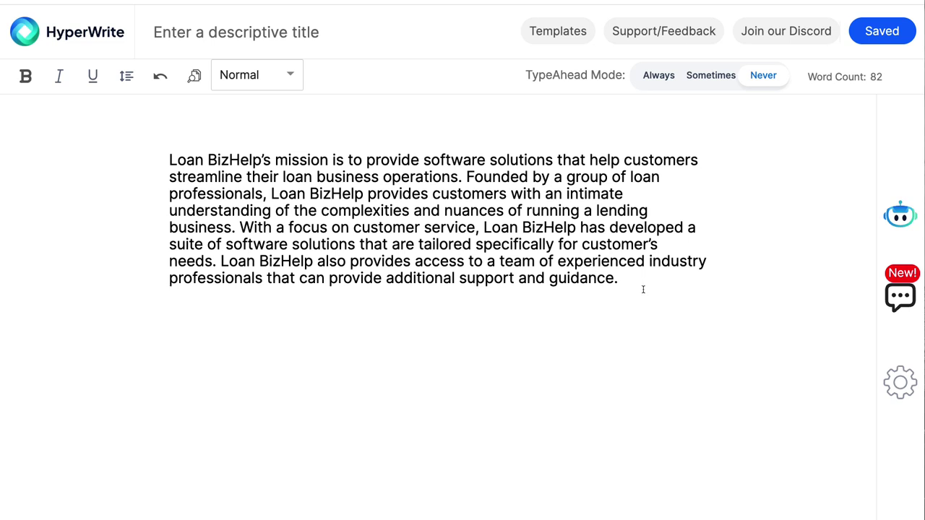
Generate expanded rewrites of the sentence beginning "With a focus on customer service" and dismiss the suggestions
drag(216, 261, 240, 227)
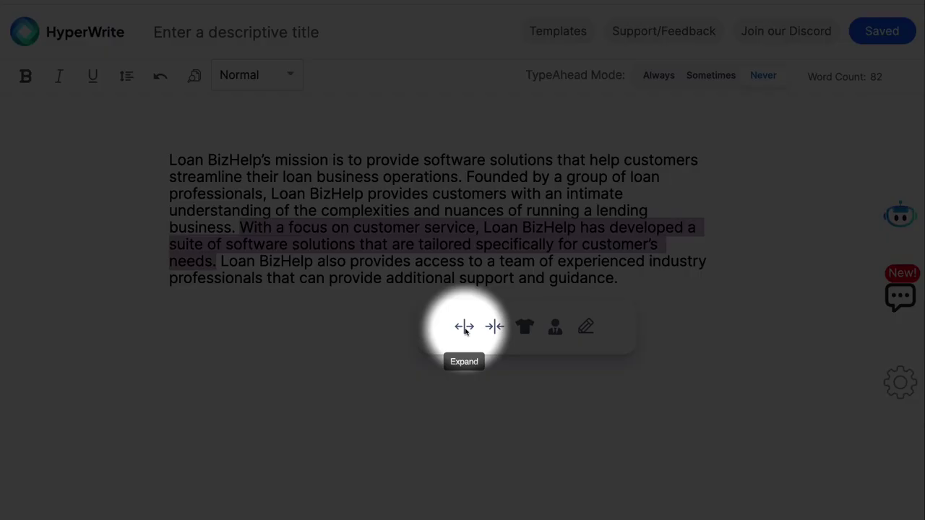
click(464, 327)
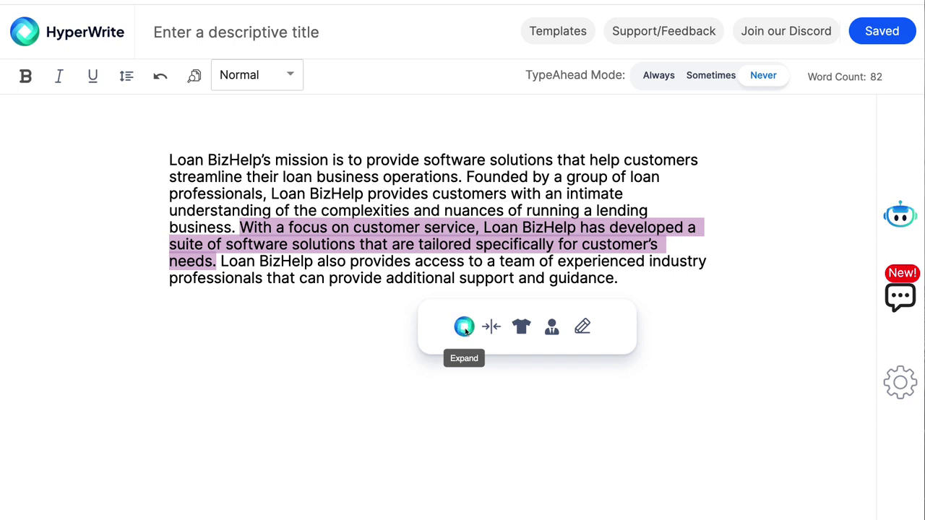
scroll(466, 331, down, 1)
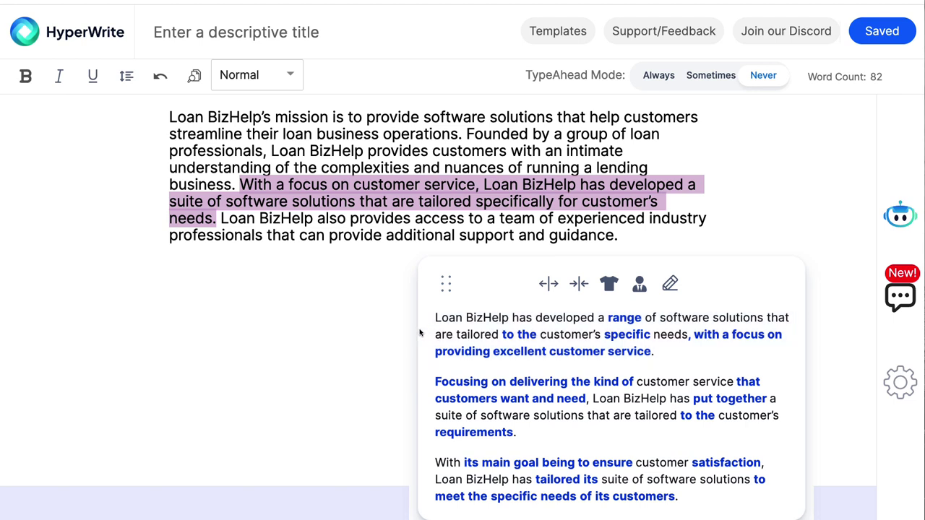
click(397, 258)
Shorten the whole paragraph, replacing it with the version beginning "Loan BizHelp helps customers run their loan business operations more efficiently."
drag(626, 281, 127, 126)
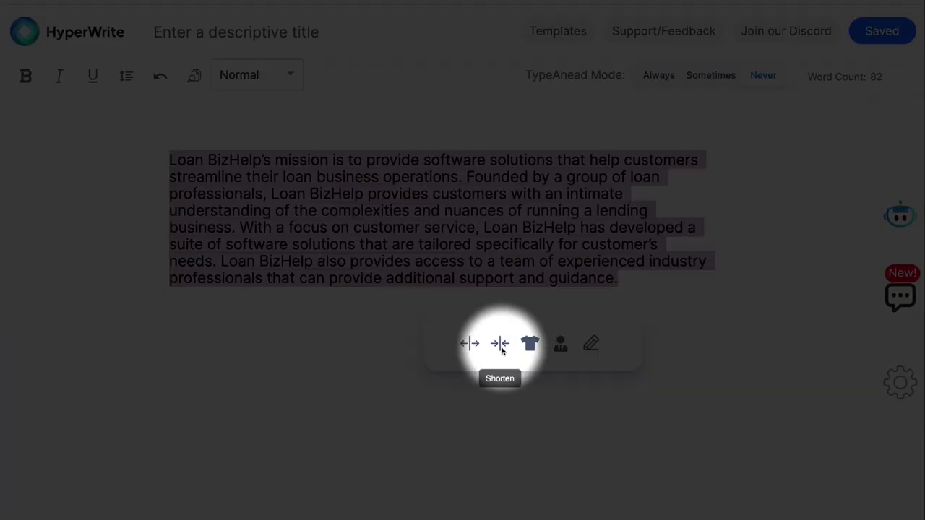
click(500, 347)
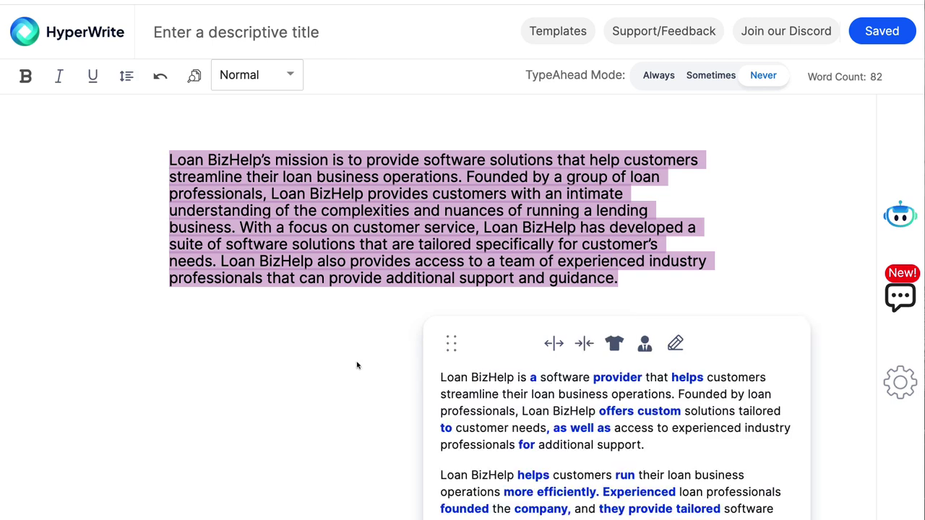
scroll(357, 364, down, 3)
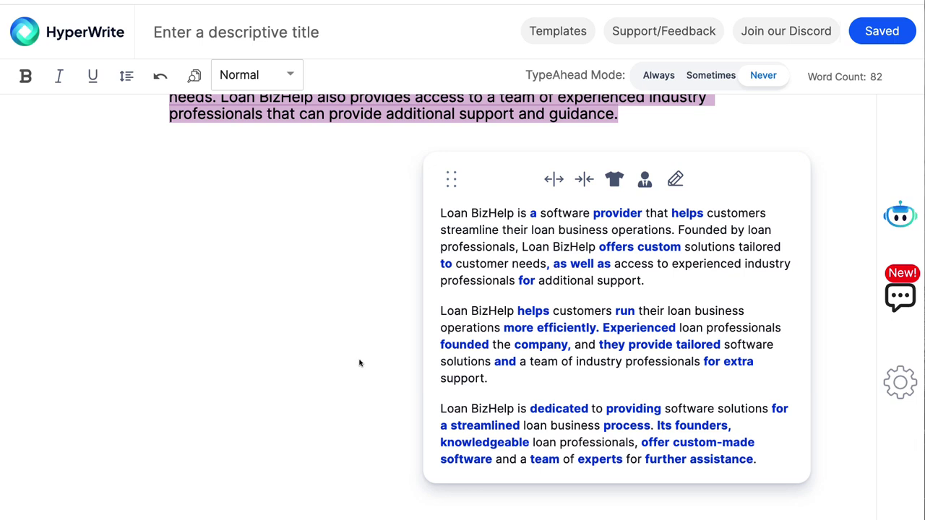
click(503, 339)
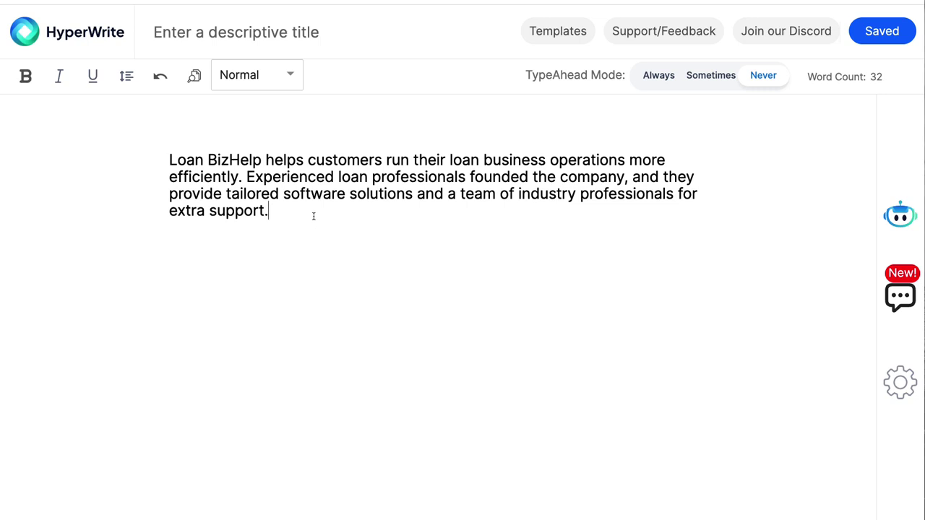
Generate casual rewrites of the word "industry" and dismiss the suggestions without applying one
drag(519, 193, 578, 194)
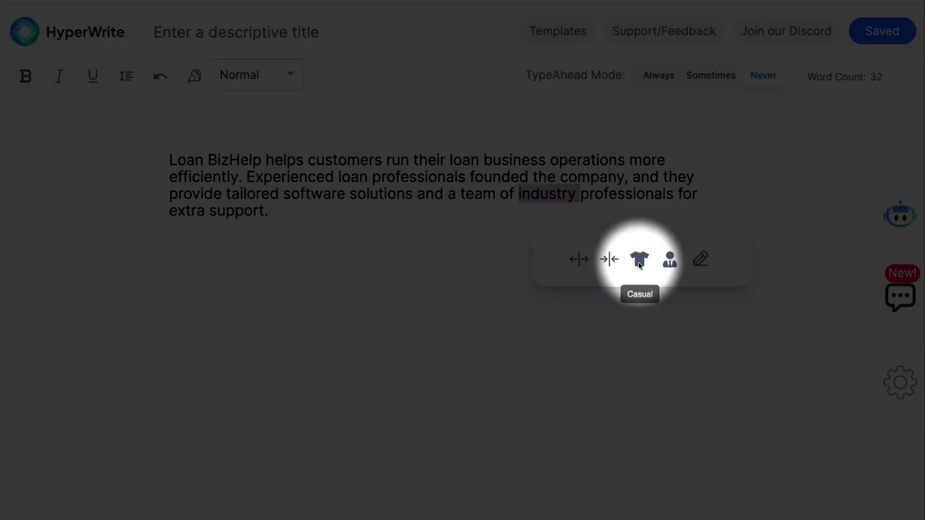
click(640, 261)
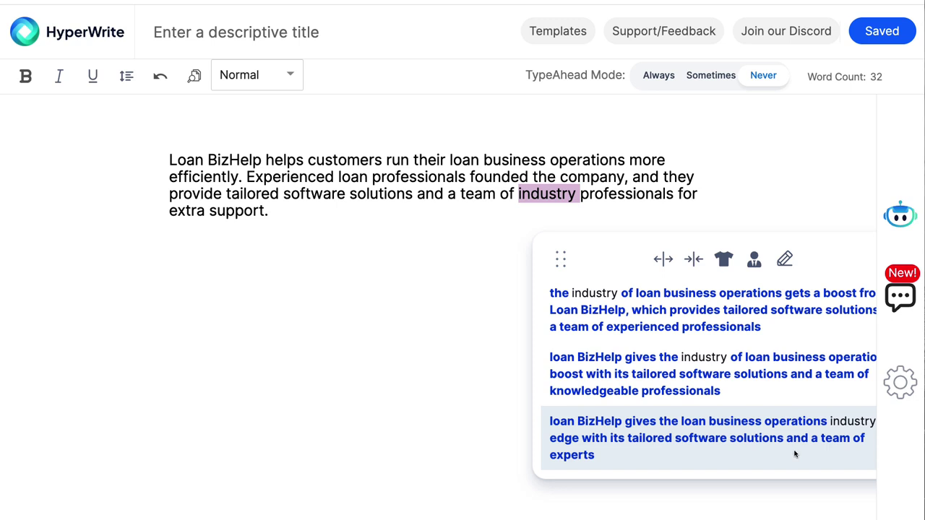
click(548, 160)
Open Custom Rewrite for the word "operations", look over its example instructions, and close the examples
drag(548, 160, 625, 160)
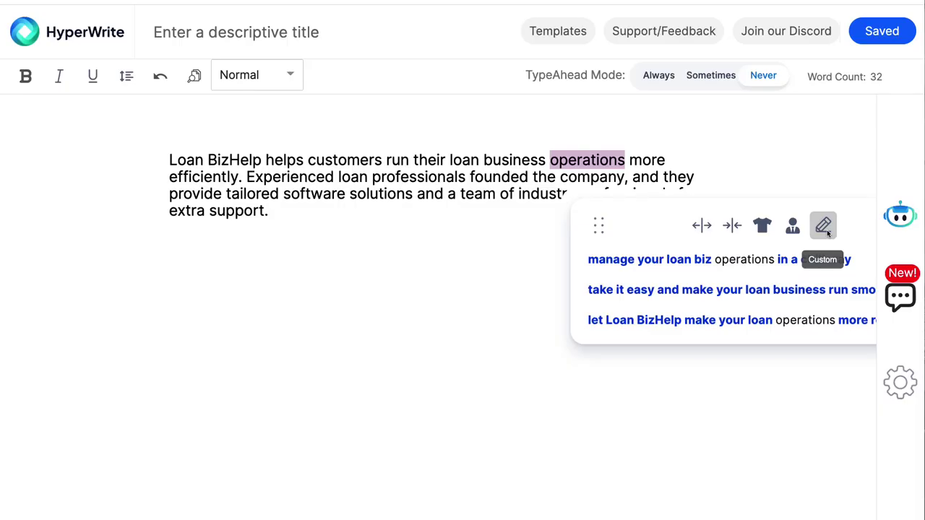
click(827, 231)
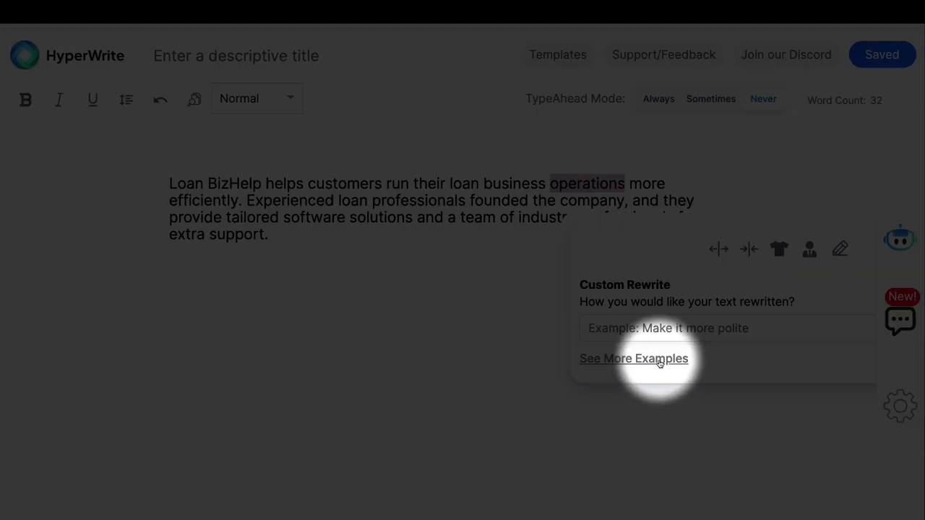
click(666, 336)
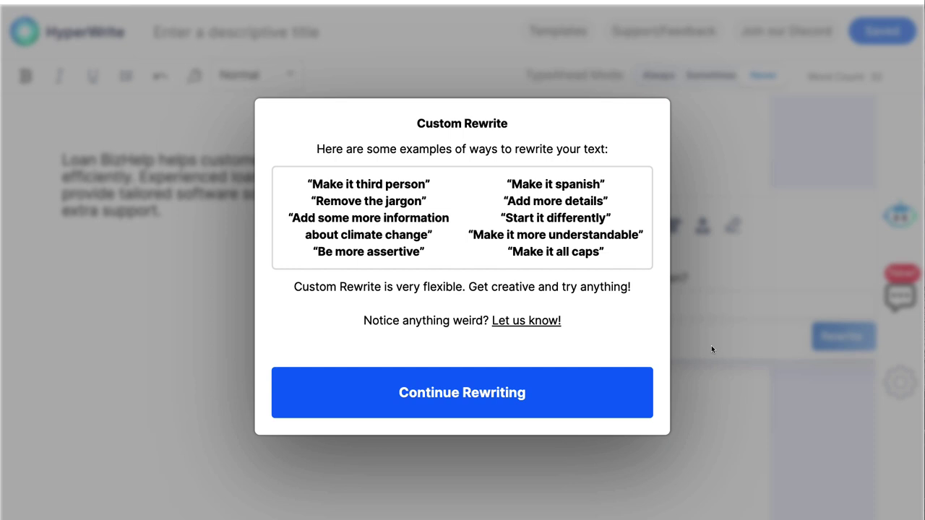
click(473, 396)
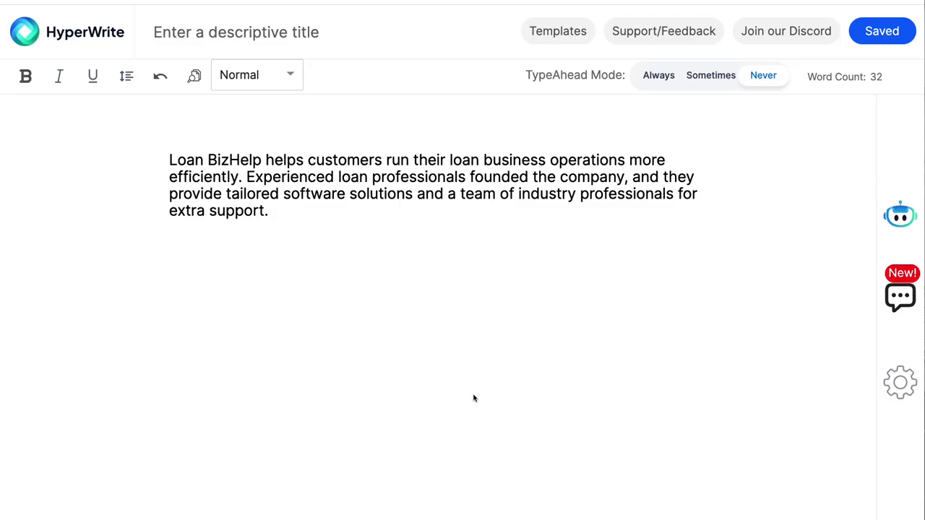